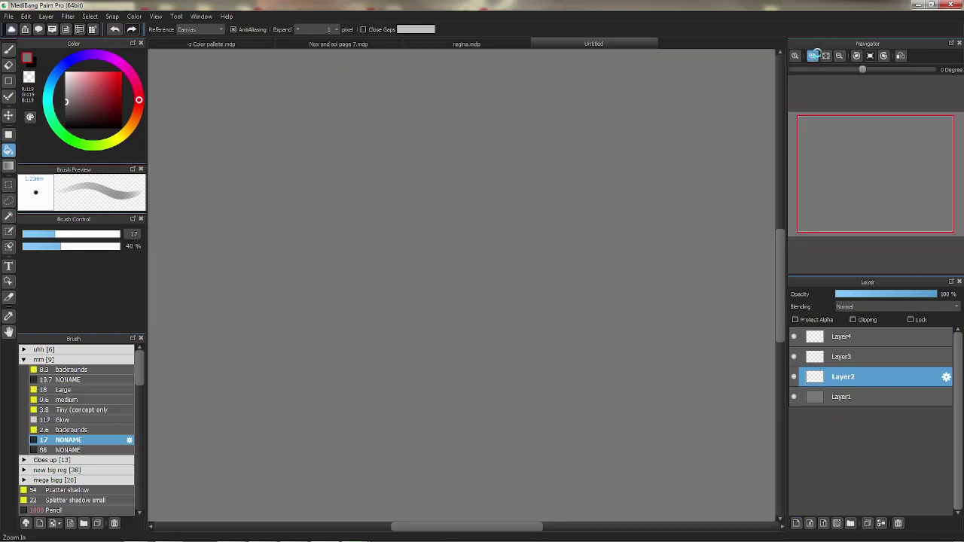
- Sketch a round head with two eyes and a short neck on Layer2, using black and the size 17 NONAME brush
{"action": "left_click", "coordinate": [73, 87]}
{"action": "left_click", "coordinate": [32, 63]}
{"action": "left_click", "coordinate": [9, 50]}
{"action": "mouse_move", "coordinate": [363, 224]}
{"action": "left_mouse_down"}
{"action": "mouse_move", "coordinate": [424, 280]}
{"action": "mouse_move", "coordinate": [356, 232]}
{"action": "mouse_move", "coordinate": [383, 269]}
{"action": "left_mouse_up"}
{"action": "key", "text": "ctrl+z"}
{"action": "mouse_move", "coordinate": [367, 189]}
{"action": "left_mouse_down"}
{"action": "mouse_move", "coordinate": [381, 275]}
{"action": "mouse_move", "coordinate": [381, 246]}
{"action": "left_mouse_up"}
{"action": "mouse_move", "coordinate": [509, 172]}
{"action": "left_mouse_down"}
{"action": "mouse_move", "coordinate": [471, 267]}
{"action": "mouse_move", "coordinate": [419, 309]}
{"action": "left_mouse_up"}
{"action": "mouse_move", "coordinate": [446, 268]}
{"action": "left_mouse_down"}
{"action": "mouse_move", "coordinate": [443, 297]}
{"action": "mouse_move", "coordinate": [452, 295]}
{"action": "left_mouse_up"}
{"action": "key", "text": "ctrl+z"}
{"action": "key", "text": "ctrl+z"}
{"action": "left_click_drag", "start_coordinate": [447, 212], "coordinate": [448, 223]}
{"action": "key", "text": "ctrl+z"}
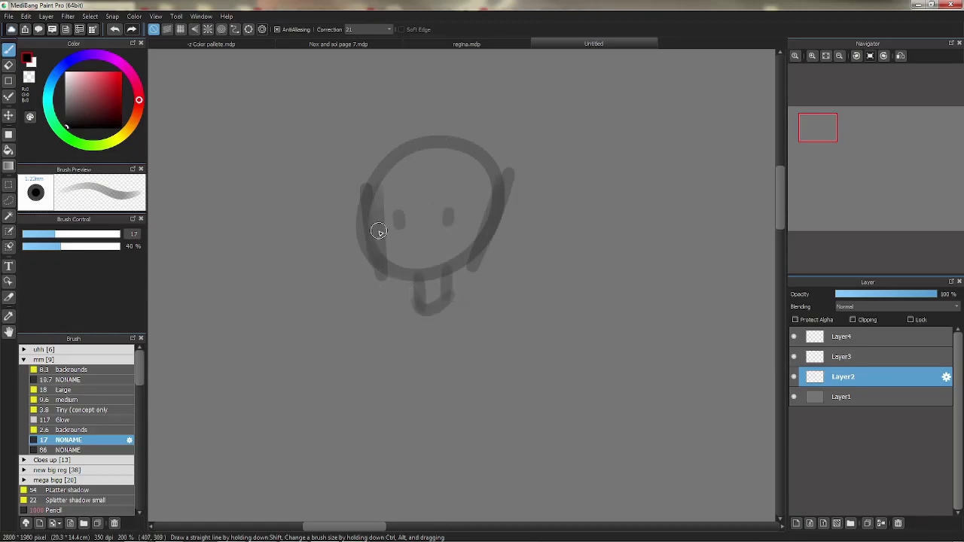
{"action": "left_click_drag", "start_coordinate": [367, 185], "coordinate": [376, 254]}
- Sketch a torso that narrows at the waist and flares into rounded hips below the neck
{"action": "left_click_drag", "start_coordinate": [389, 304], "coordinate": [495, 320]}
{"action": "scroll", "coordinate": [474, 241], "scroll_direction": "down", "scroll_amount": 3}
{"action": "left_click_drag", "start_coordinate": [500, 215], "coordinate": [419, 340]}
{"action": "mouse_move", "coordinate": [387, 194]}
{"action": "left_mouse_down"}
{"action": "mouse_move", "coordinate": [370, 315]}
{"action": "mouse_move", "coordinate": [444, 301]}
{"action": "mouse_move", "coordinate": [510, 419]}
{"action": "left_mouse_up"}
{"action": "key", "text": "ctrl+z"}
{"action": "left_click_drag", "start_coordinate": [445, 302], "coordinate": [510, 417]}
{"action": "left_click_drag", "start_coordinate": [375, 304], "coordinate": [495, 404]}
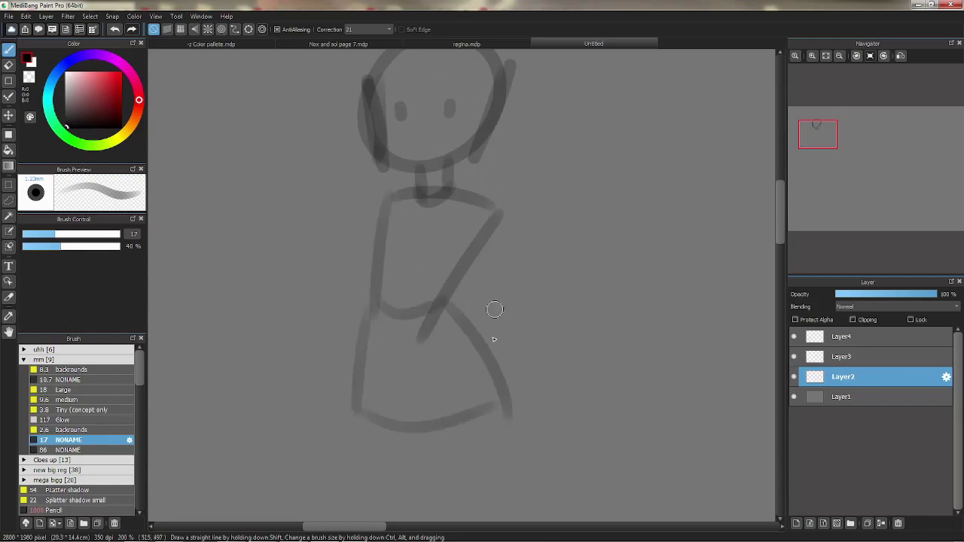
- Sketch the figure's arm on the right side, bent at the elbow with a round hand on the hip
{"action": "left_click_drag", "start_coordinate": [500, 218], "coordinate": [536, 332]}
{"action": "key", "text": "ctrl+z"}
{"action": "mouse_move", "coordinate": [481, 321]}
{"action": "left_mouse_down"}
{"action": "mouse_move", "coordinate": [494, 385]}
{"action": "mouse_move", "coordinate": [485, 322]}
{"action": "left_mouse_up"}
{"action": "left_click_drag", "start_coordinate": [491, 346], "coordinate": [557, 320]}
{"action": "left_click_drag", "start_coordinate": [500, 217], "coordinate": [548, 316]}
- Sketch the opposite arm, bent outward from the shoulder with its round hand at the waist
{"action": "mouse_move", "coordinate": [368, 321]}
{"action": "left_mouse_down"}
{"action": "mouse_move", "coordinate": [340, 331]}
{"action": "mouse_move", "coordinate": [351, 325]}
{"action": "left_mouse_up"}
{"action": "left_click_drag", "start_coordinate": [351, 342], "coordinate": [301, 316]}
{"action": "left_click_drag", "start_coordinate": [303, 317], "coordinate": [392, 193]}
{"action": "key", "text": "ctrl+z"}
{"action": "key", "text": "ctrl+z"}
{"action": "left_click_drag", "start_coordinate": [330, 374], "coordinate": [361, 312]}
{"action": "key", "text": "ctrl+z"}
{"action": "key", "text": "ctrl+z"}
{"action": "mouse_move", "coordinate": [341, 350]}
{"action": "left_mouse_down"}
{"action": "mouse_move", "coordinate": [337, 265]}
{"action": "mouse_move", "coordinate": [367, 326]}
{"action": "mouse_move", "coordinate": [362, 368]}
{"action": "left_mouse_up"}
{"action": "key", "text": "ctrl+z"}
{"action": "key", "text": "ctrl+z"}
{"action": "mouse_move", "coordinate": [349, 331]}
{"action": "left_mouse_down"}
{"action": "mouse_move", "coordinate": [327, 297]}
{"action": "mouse_move", "coordinate": [393, 193]}
{"action": "left_mouse_up"}
- Sketch two spread legs with triangular feet below the hips
{"action": "left_click_drag", "start_coordinate": [542, 231], "coordinate": [559, 142]}
{"action": "left_click", "coordinate": [839, 56]}
{"action": "left_click_drag", "start_coordinate": [546, 269], "coordinate": [519, 151]}
{"action": "mouse_move", "coordinate": [480, 209]}
{"action": "left_mouse_down"}
{"action": "mouse_move", "coordinate": [473, 249]}
{"action": "mouse_move", "coordinate": [491, 500]}
{"action": "left_mouse_up"}
{"action": "mouse_move", "coordinate": [466, 396]}
{"action": "left_mouse_down"}
{"action": "mouse_move", "coordinate": [447, 473]}
{"action": "mouse_move", "coordinate": [476, 380]}
{"action": "left_mouse_up"}
{"action": "mouse_move", "coordinate": [468, 292]}
{"action": "left_mouse_down"}
{"action": "mouse_move", "coordinate": [478, 384]}
{"action": "mouse_move", "coordinate": [478, 338]}
{"action": "left_mouse_up"}
{"action": "left_click_drag", "start_coordinate": [386, 289], "coordinate": [365, 475]}
{"action": "left_click_drag", "start_coordinate": [361, 458], "coordinate": [393, 489]}
{"action": "scroll", "coordinate": [570, 208], "scroll_direction": "down", "scroll_amount": 6}
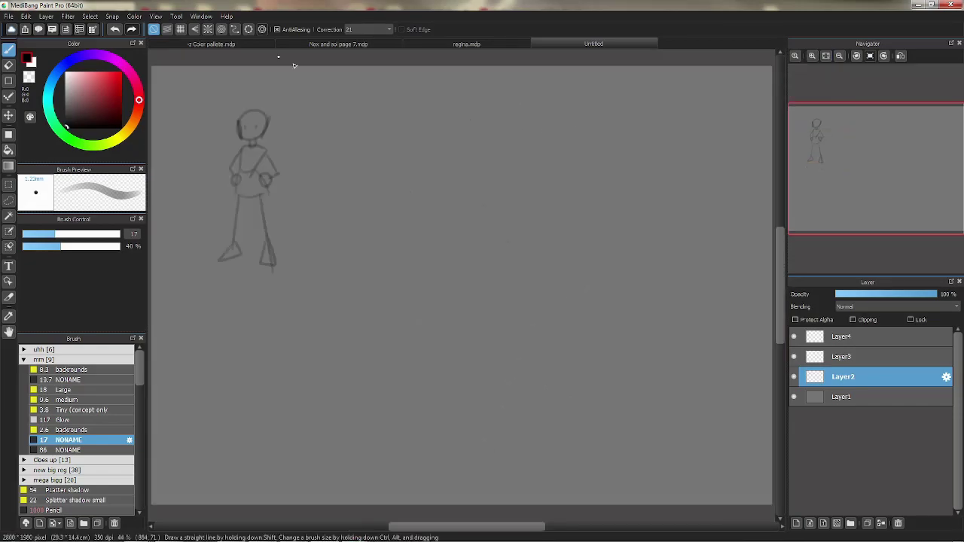
- Transform the sketched figure so that it is larger and stands near the centre of the canvas
{"action": "left_click", "coordinate": [93, 18]}
{"action": "left_click", "coordinate": [118, 141]}
{"action": "left_click_drag", "start_coordinate": [265, 158], "coordinate": [486, 351]}
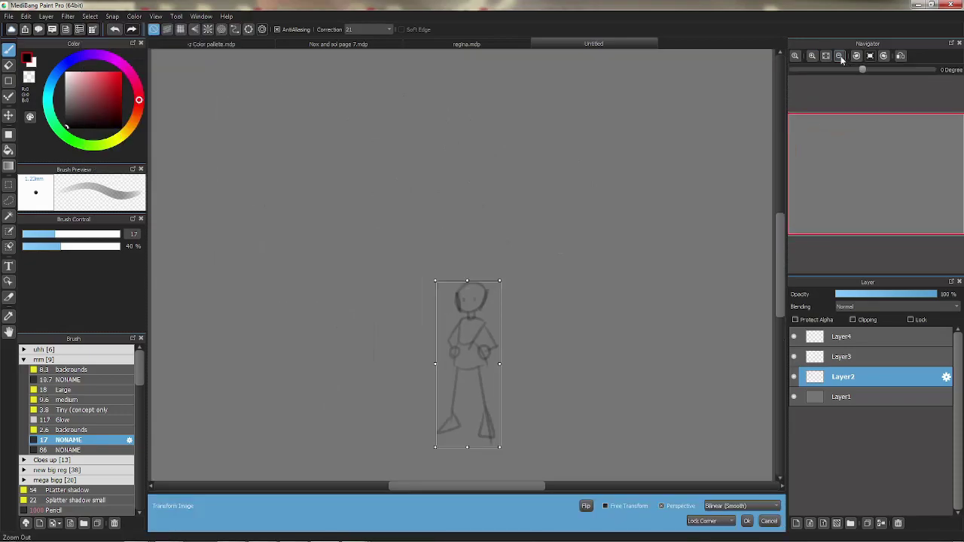
{"action": "left_click", "coordinate": [840, 58]}
{"action": "left_click_drag", "start_coordinate": [484, 276], "coordinate": [575, 174]}
{"action": "left_click_drag", "start_coordinate": [527, 232], "coordinate": [485, 249]}
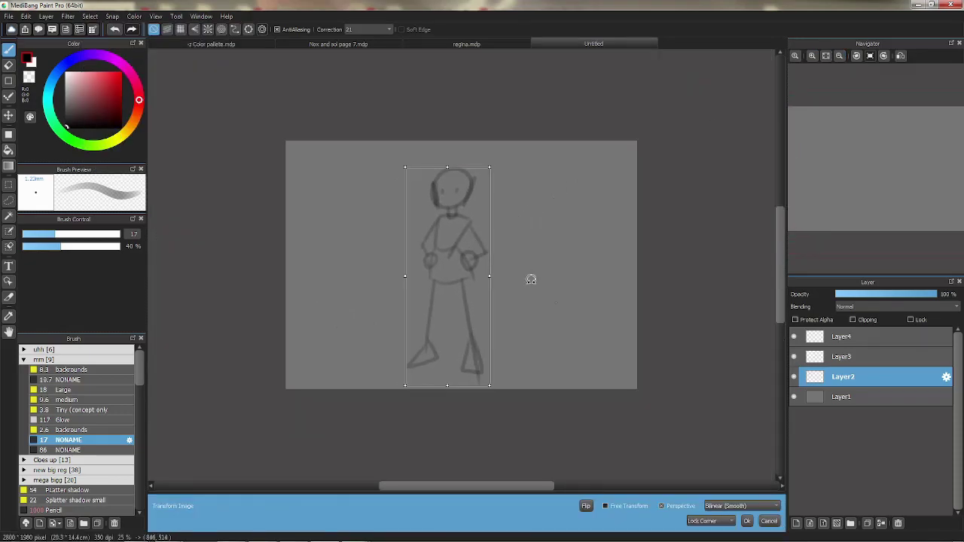
{"action": "left_click", "coordinate": [748, 521]}
- Ink the side of the face and the pointed jawline on Layer4 with the 9.6 medium brush
{"action": "left_click", "coordinate": [844, 337]}
{"action": "left_click", "coordinate": [85, 400]}
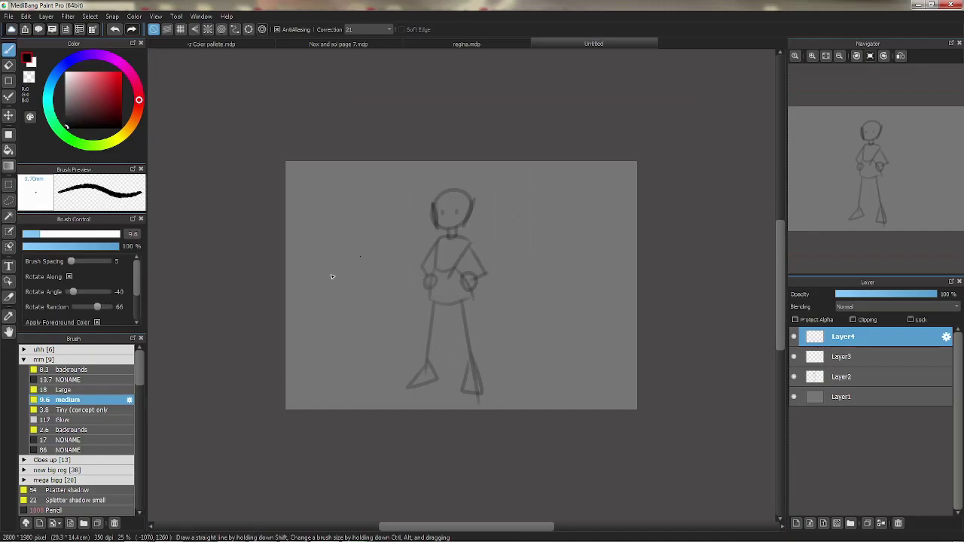
{"action": "left_click_drag", "start_coordinate": [332, 276], "coordinate": [328, 292]}
{"action": "left_click", "coordinate": [811, 56]}
{"action": "left_click", "coordinate": [811, 55]}
{"action": "left_click", "coordinate": [810, 56]}
{"action": "left_click", "coordinate": [811, 56]}
{"action": "left_click", "coordinate": [811, 55]}
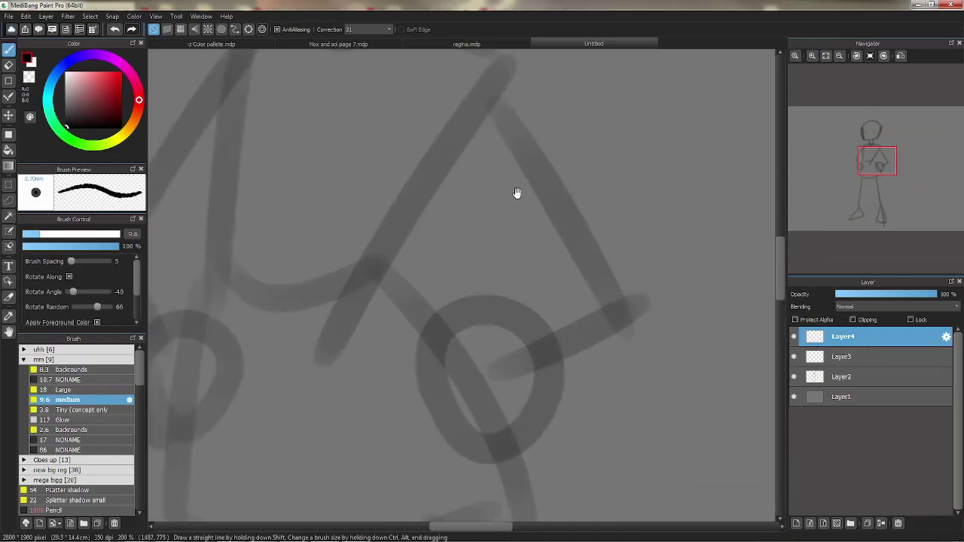
{"action": "scroll", "coordinate": [477, 273], "scroll_direction": "up", "scroll_amount": 5}
{"action": "mouse_move", "coordinate": [326, 121]}
{"action": "left_mouse_down"}
{"action": "mouse_move", "coordinate": [360, 317]}
{"action": "mouse_move", "coordinate": [445, 349]}
{"action": "mouse_move", "coordinate": [612, 264]}
{"action": "left_mouse_up"}
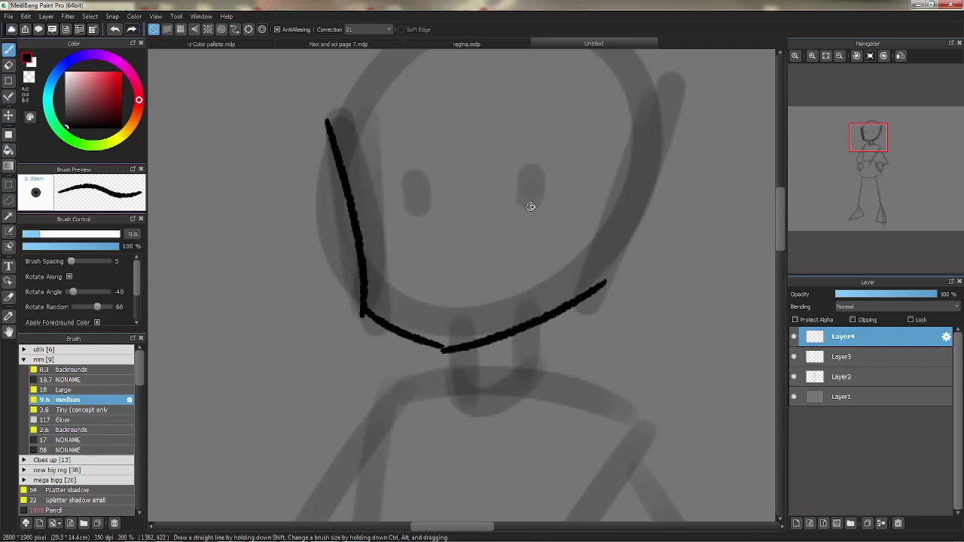
{"action": "key", "text": "ctrl+z"}
{"action": "key", "text": "ctrl+z"}
{"action": "mouse_move", "coordinate": [359, 300]}
{"action": "left_mouse_down"}
{"action": "mouse_move", "coordinate": [457, 347]}
{"action": "mouse_move", "coordinate": [602, 253]}
{"action": "mouse_move", "coordinate": [622, 271]}
{"action": "left_mouse_up"}
- Ink the neck under the chin with two short sides and a rounded base
{"action": "left_click_drag", "start_coordinate": [456, 346], "coordinate": [456, 406]}
{"action": "left_click_drag", "start_coordinate": [525, 327], "coordinate": [533, 403]}
{"action": "left_click_drag", "start_coordinate": [533, 403], "coordinate": [452, 405]}
{"action": "key", "text": "ctrl+z"}
{"action": "key", "text": "ctrl+z"}
{"action": "mouse_move", "coordinate": [529, 328]}
{"action": "left_mouse_down"}
{"action": "mouse_move", "coordinate": [534, 386]}
{"action": "mouse_move", "coordinate": [446, 392]}
{"action": "left_mouse_up"}
{"action": "key", "text": "ctrl+z"}
{"action": "mouse_move", "coordinate": [532, 390]}
{"action": "left_mouse_down"}
{"action": "mouse_move", "coordinate": [460, 399]}
{"action": "mouse_move", "coordinate": [538, 374]}
{"action": "left_mouse_up"}
{"action": "key", "text": "ctrl+z"}
- Try inking a hairline that rises to a peak on the forehead
{"action": "mouse_move", "coordinate": [560, 201]}
{"action": "left_mouse_down"}
{"action": "mouse_move", "coordinate": [527, 241]}
{"action": "mouse_move", "coordinate": [515, 285]}
{"action": "left_mouse_up"}
{"action": "mouse_move", "coordinate": [286, 218]}
{"action": "left_mouse_down"}
{"action": "mouse_move", "coordinate": [397, 128]}
{"action": "mouse_move", "coordinate": [383, 134]}
{"action": "mouse_move", "coordinate": [543, 233]}
{"action": "mouse_move", "coordinate": [576, 429]}
{"action": "left_mouse_up"}
{"action": "key", "text": "ctrl+z"}
{"action": "key", "text": "ctrl+z"}
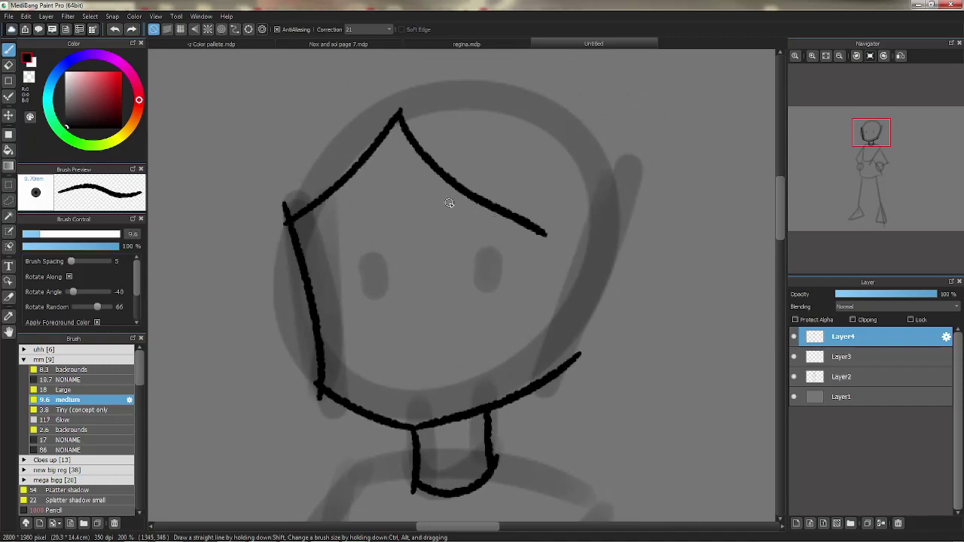
{"action": "key", "text": "ctrl+z"}
{"action": "key", "text": "ctrl+z"}
{"action": "mouse_move", "coordinate": [286, 219]}
{"action": "left_mouse_down"}
{"action": "mouse_move", "coordinate": [474, 139]}
{"action": "mouse_move", "coordinate": [397, 137]}
{"action": "left_mouse_up"}
{"action": "key", "text": "ctrl+z"}
- Try inking a rounded forehead line with a wavy hair strand falling from the side of the face
{"action": "left_click_drag", "start_coordinate": [456, 137], "coordinate": [564, 369]}
{"action": "left_click_drag", "start_coordinate": [559, 390], "coordinate": [547, 225]}
{"action": "left_click_drag", "start_coordinate": [553, 193], "coordinate": [520, 448]}
{"action": "key", "text": "Left"}
{"action": "key", "text": "Left"}
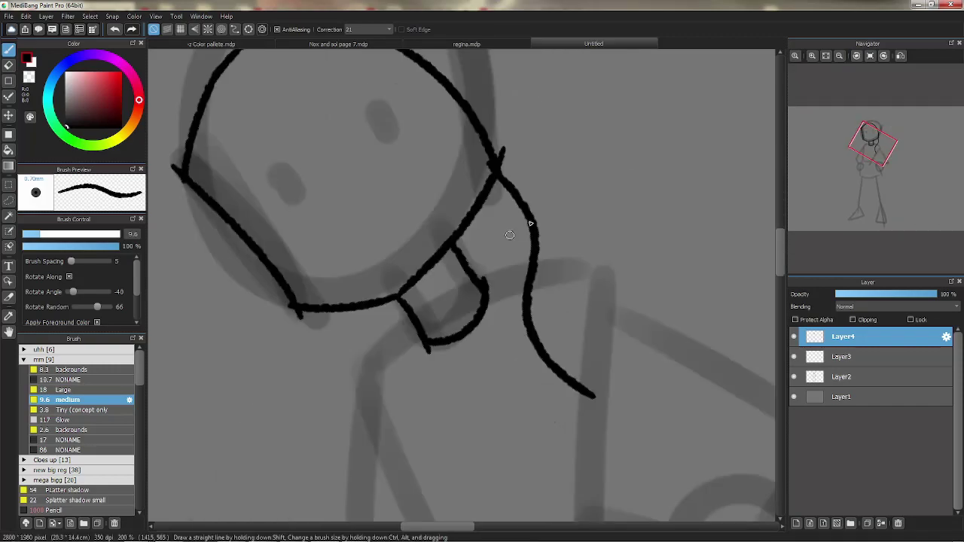
{"action": "left_click", "coordinate": [870, 56]}
{"action": "left_click", "coordinate": [838, 56]}
{"action": "left_click_drag", "start_coordinate": [468, 234], "coordinate": [488, 226]}
{"action": "key", "text": "ctrl+z"}
{"action": "key", "text": "ctrl+z"}
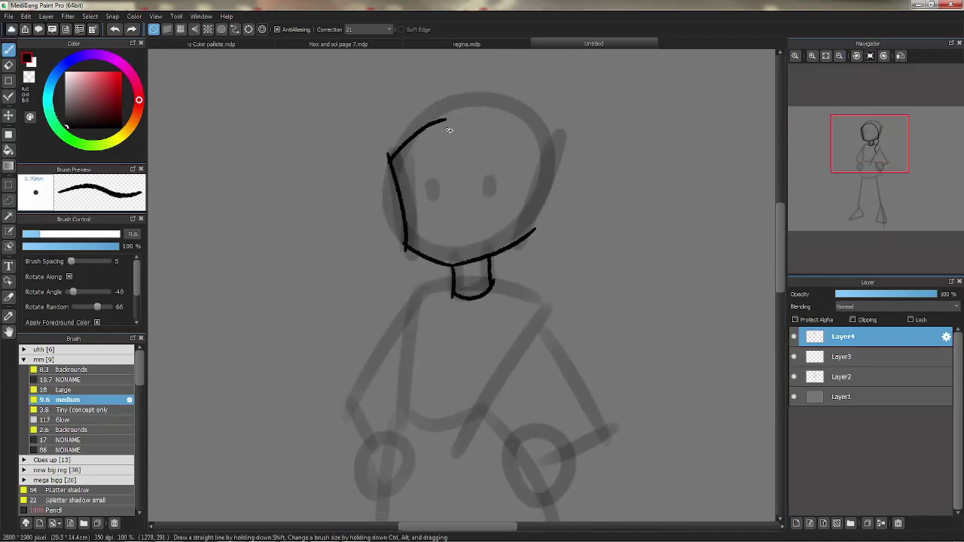
{"action": "key", "text": "ctrl+z"}
- Ink a rounded hairline across the forehead and extend it into a long strand beside the face and neck
{"action": "left_click_drag", "start_coordinate": [452, 125], "coordinate": [384, 155]}
{"action": "left_click_drag", "start_coordinate": [502, 129], "coordinate": [534, 179]}
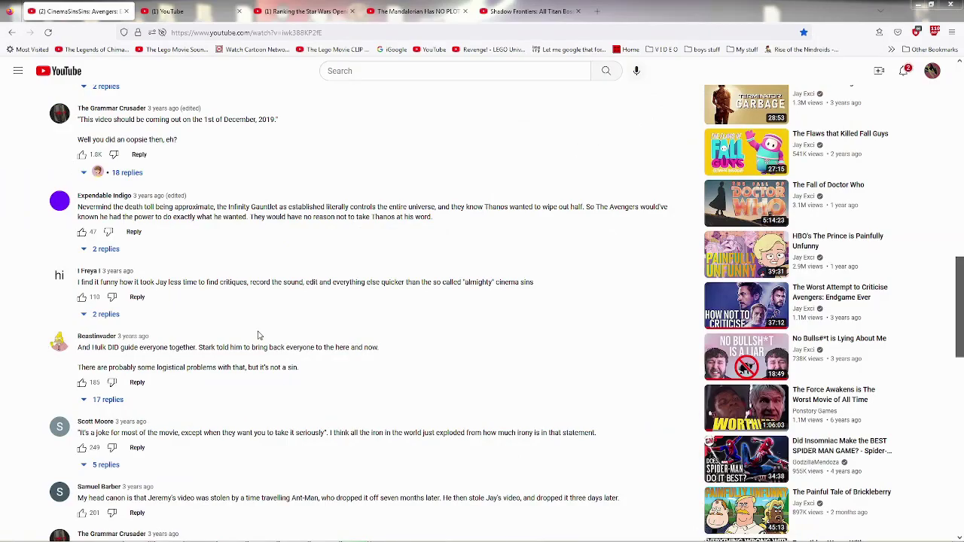
{"action": "mouse_move", "coordinate": [275, 541]}
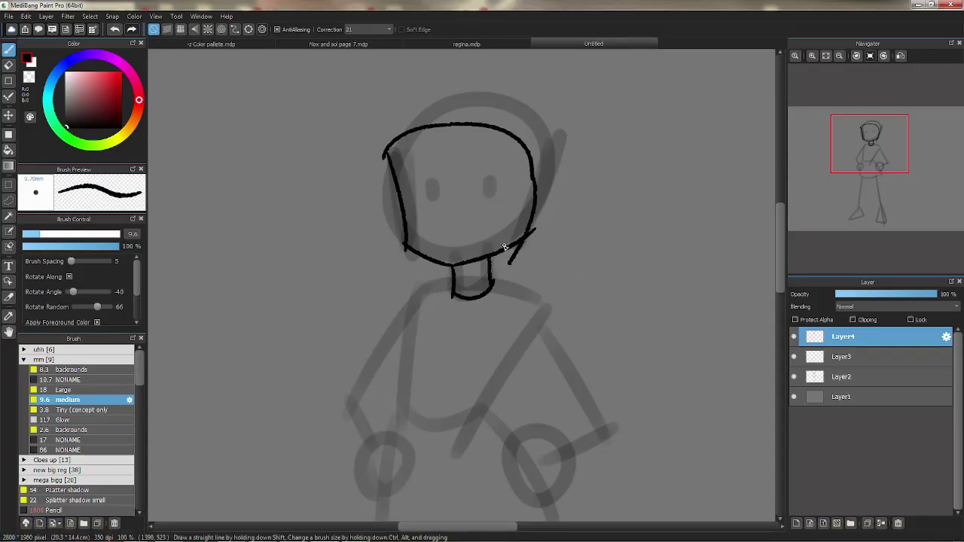
{"action": "left_click_drag", "start_coordinate": [533, 174], "coordinate": [519, 309]}
{"action": "left_click", "coordinate": [813, 55]}
{"action": "left_click_drag", "start_coordinate": [549, 184], "coordinate": [530, 225]}
{"action": "key", "text": "ctrl+z"}
{"action": "mouse_move", "coordinate": [549, 163]}
{"action": "left_mouse_down"}
{"action": "mouse_move", "coordinate": [499, 330]}
{"action": "mouse_move", "coordinate": [455, 427]}
{"action": "mouse_move", "coordinate": [517, 326]}
{"action": "mouse_move", "coordinate": [616, 478]}
{"action": "mouse_move", "coordinate": [593, 337]}
{"action": "left_mouse_up"}
{"action": "key", "text": "ctrl+z"}
{"action": "left_click_drag", "start_coordinate": [605, 377], "coordinate": [611, 306]}
- Ink the outer contour of the hair over the head and down past the face
{"action": "left_click_drag", "start_coordinate": [469, 200], "coordinate": [532, 296]}
{"action": "mouse_move", "coordinate": [493, 120]}
{"action": "left_mouse_down"}
{"action": "mouse_move", "coordinate": [351, 260]}
{"action": "mouse_move", "coordinate": [356, 285]}
{"action": "left_mouse_up"}
{"action": "key", "text": "ctrl+z"}
{"action": "left_click_drag", "start_coordinate": [466, 148], "coordinate": [458, 135]}
{"action": "key", "text": "ctrl+z"}
{"action": "mouse_move", "coordinate": [488, 99]}
{"action": "left_mouse_down"}
{"action": "mouse_move", "coordinate": [357, 280]}
{"action": "mouse_move", "coordinate": [370, 295]}
{"action": "left_mouse_up"}
{"action": "mouse_move", "coordinate": [360, 280]}
{"action": "left_mouse_down"}
{"action": "mouse_move", "coordinate": [344, 484]}
{"action": "mouse_move", "coordinate": [310, 497]}
{"action": "left_mouse_up"}
- Ink the pointed hair ends and the short lines joining the hair behind the neck
{"action": "left_click_drag", "start_coordinate": [369, 445], "coordinate": [396, 370]}
{"action": "left_click_drag", "start_coordinate": [338, 424], "coordinate": [455, 356]}
{"action": "mouse_move", "coordinate": [435, 384]}
{"action": "left_mouse_down"}
{"action": "mouse_move", "coordinate": [499, 308]}
{"action": "mouse_move", "coordinate": [477, 292]}
{"action": "mouse_move", "coordinate": [438, 312]}
{"action": "left_mouse_up"}
{"action": "left_click_drag", "start_coordinate": [525, 306], "coordinate": [561, 305]}
{"action": "mouse_move", "coordinate": [607, 216]}
{"action": "left_mouse_down"}
{"action": "mouse_move", "coordinate": [581, 226]}
{"action": "mouse_move", "coordinate": [522, 280]}
{"action": "left_mouse_up"}
{"action": "key", "text": "ctrl+z"}
{"action": "mouse_move", "coordinate": [381, 75]}
{"action": "left_mouse_down"}
{"action": "mouse_move", "coordinate": [564, 243]}
{"action": "mouse_move", "coordinate": [558, 375]}
{"action": "left_mouse_up"}
- Ink a curved upper eyelid line above each sketched eye
{"action": "left_click", "coordinate": [811, 55]}
{"action": "left_click", "coordinate": [811, 56]}
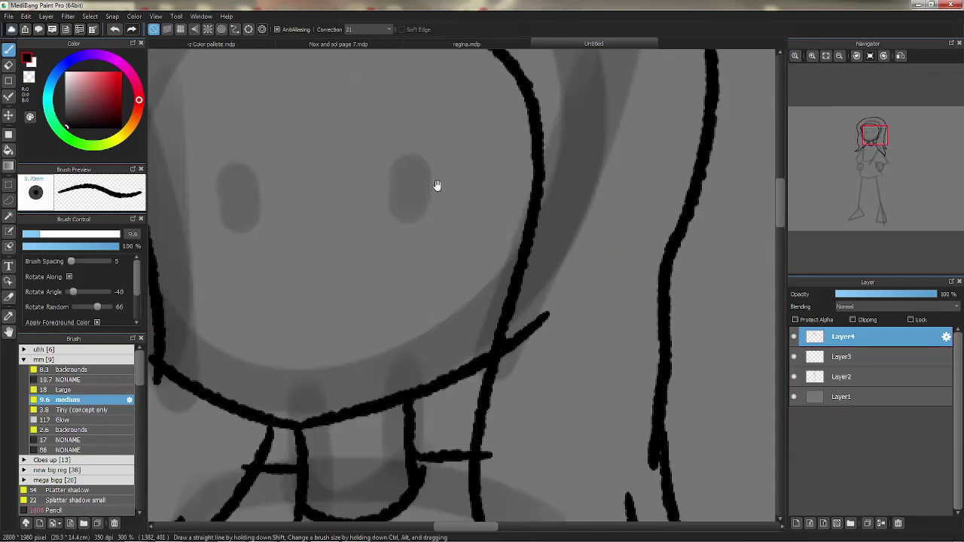
{"action": "left_click_drag", "start_coordinate": [439, 185], "coordinate": [541, 220]}
{"action": "key", "text": "ctrl+z"}
{"action": "mouse_move", "coordinate": [470, 194]}
{"action": "left_mouse_down"}
{"action": "mouse_move", "coordinate": [563, 211]}
{"action": "mouse_move", "coordinate": [549, 208]}
{"action": "mouse_move", "coordinate": [506, 255]}
{"action": "left_mouse_up"}
{"action": "key", "text": "ctrl+z"}
{"action": "left_click_drag", "start_coordinate": [491, 193], "coordinate": [492, 226]}
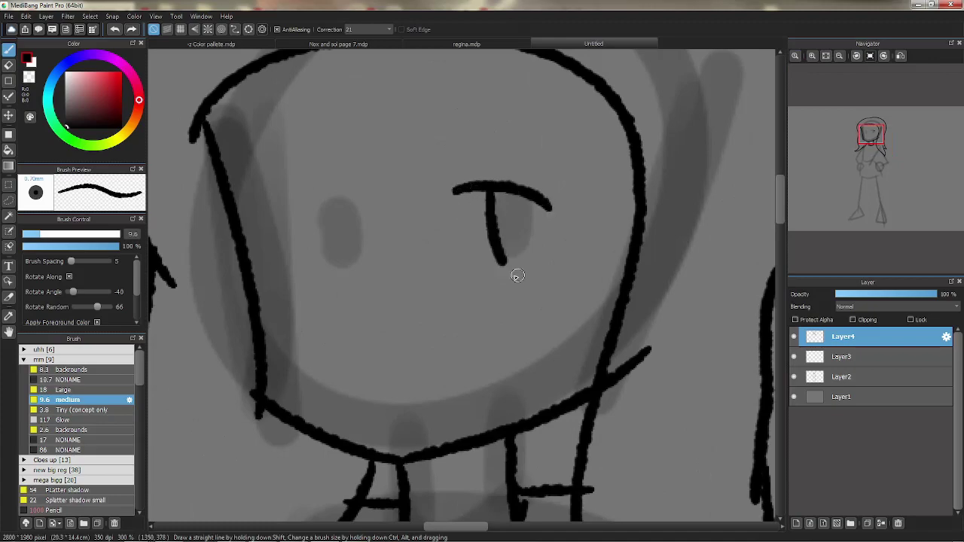
{"action": "key", "text": "ctrl+z"}
{"action": "key", "text": "ctrl+z"}
{"action": "mouse_move", "coordinate": [352, 198]}
{"action": "left_mouse_down"}
{"action": "mouse_move", "coordinate": [261, 217]}
{"action": "mouse_move", "coordinate": [354, 197]}
{"action": "left_mouse_up"}
{"action": "key", "text": "ctrl+z"}
{"action": "left_click_drag", "start_coordinate": [480, 193], "coordinate": [574, 200]}
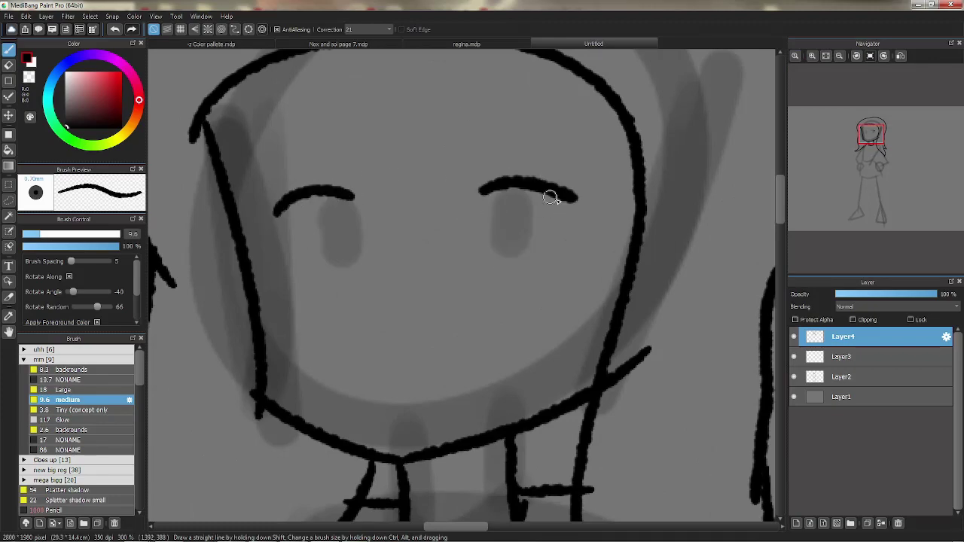
- Ink an elongated iris under each eyelid with a diagonal line across it
{"action": "left_click_drag", "start_coordinate": [479, 197], "coordinate": [515, 182]}
{"action": "mouse_move", "coordinate": [323, 194]}
{"action": "left_mouse_down"}
{"action": "mouse_move", "coordinate": [340, 197]}
{"action": "mouse_move", "coordinate": [343, 280]}
{"action": "mouse_move", "coordinate": [314, 183]}
{"action": "left_mouse_up"}
{"action": "key", "text": "ctrl+z"}
{"action": "key", "text": "ctrl+z"}
{"action": "left_click_drag", "start_coordinate": [314, 255], "coordinate": [351, 208]}
{"action": "left_click_drag", "start_coordinate": [484, 229], "coordinate": [527, 203]}
- Ink an extra flicked lash at the outer corner of each eye
{"action": "left_click_drag", "start_coordinate": [573, 160], "coordinate": [525, 175]}
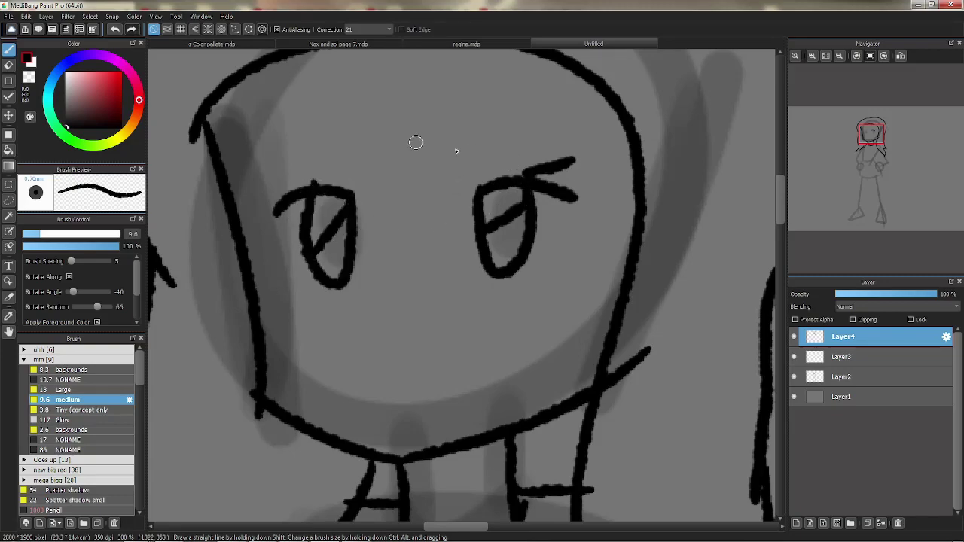
{"action": "key", "text": "ctrl+z"}
{"action": "key", "text": "ctrl+z"}
{"action": "left_click_drag", "start_coordinate": [577, 159], "coordinate": [515, 179]}
{"action": "key", "text": "ctrl+z"}
- Ink nearly straight eyebrows above both eyes and a slanted smile above the chin
{"action": "left_click_drag", "start_coordinate": [366, 128], "coordinate": [247, 137]}
{"action": "left_click_drag", "start_coordinate": [444, 138], "coordinate": [584, 150]}
{"action": "left_click_drag", "start_coordinate": [359, 410], "coordinate": [466, 380]}
{"action": "key", "text": "ctrl+z"}
{"action": "left_click_drag", "start_coordinate": [375, 392], "coordinate": [479, 356]}
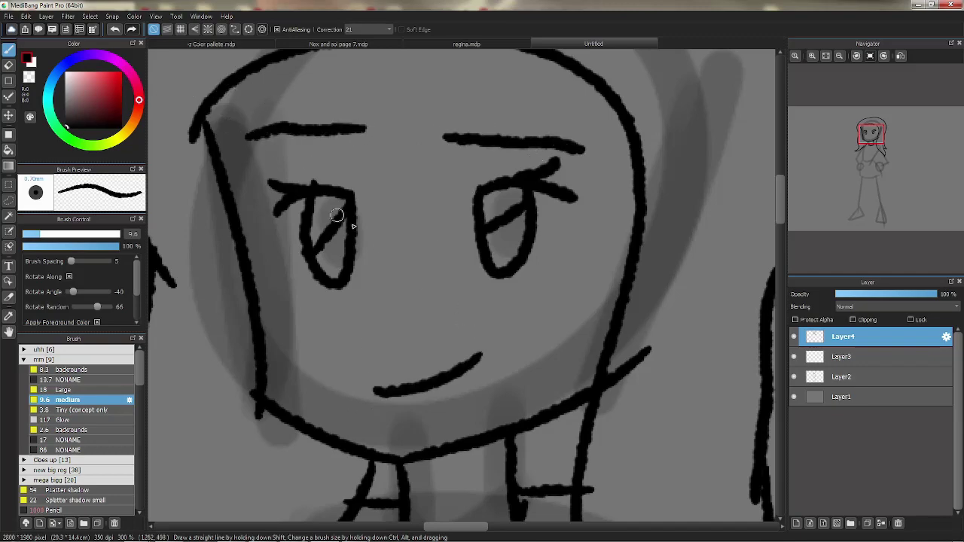
- Paint a white crescent along the outer edge of each iris
{"action": "left_click", "coordinate": [31, 63]}
{"action": "left_click_drag", "start_coordinate": [301, 202], "coordinate": [304, 289]}
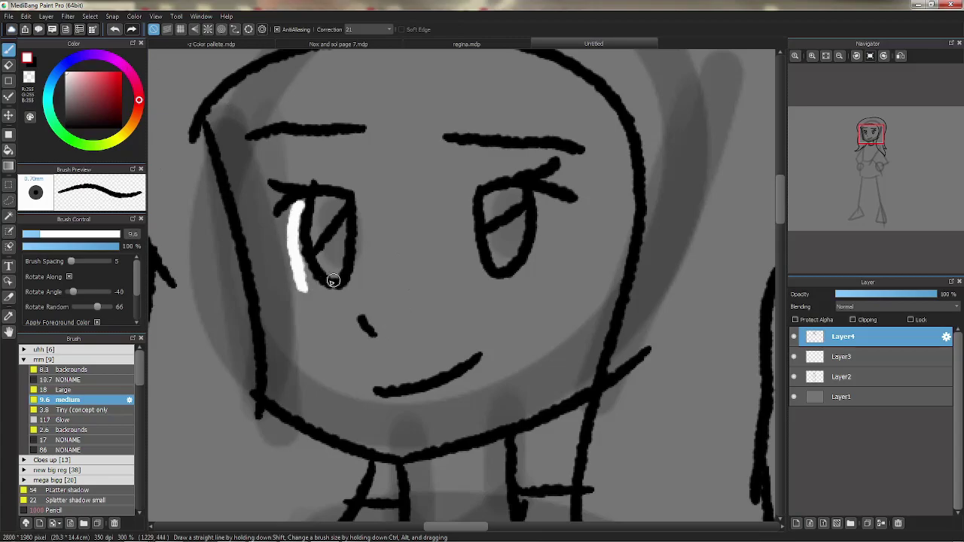
{"action": "left_click_drag", "start_coordinate": [539, 198], "coordinate": [530, 271]}
{"action": "key", "text": "ctrl+z"}
{"action": "key", "text": "ctrl+z"}
{"action": "mouse_move", "coordinate": [542, 193]}
{"action": "left_mouse_down"}
{"action": "mouse_move", "coordinate": [529, 273]}
{"action": "mouse_move", "coordinate": [539, 242]}
{"action": "mouse_move", "coordinate": [531, 265]}
{"action": "left_mouse_up"}
{"action": "key", "text": "ctrl+z"}
{"action": "left_click_drag", "start_coordinate": [299, 202], "coordinate": [306, 282]}
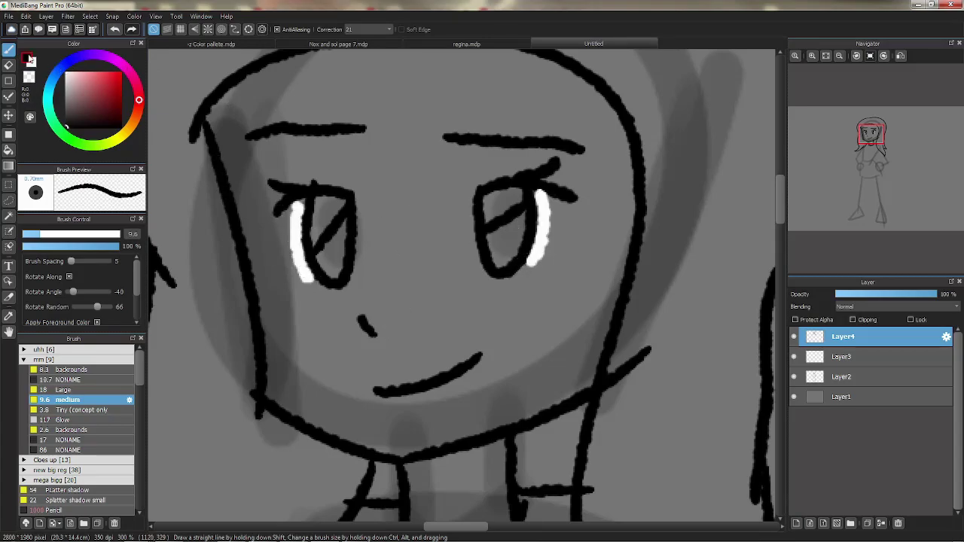
- Ink the jacket's front opening edge in black, running from the neck down the left-hand side of the torso
{"action": "left_click", "coordinate": [30, 61]}
{"action": "left_click_drag", "start_coordinate": [576, 354], "coordinate": [549, 155]}
{"action": "left_click", "coordinate": [840, 56]}
{"action": "left_click_drag", "start_coordinate": [506, 313], "coordinate": [517, 193]}
{"action": "left_click", "coordinate": [839, 56]}
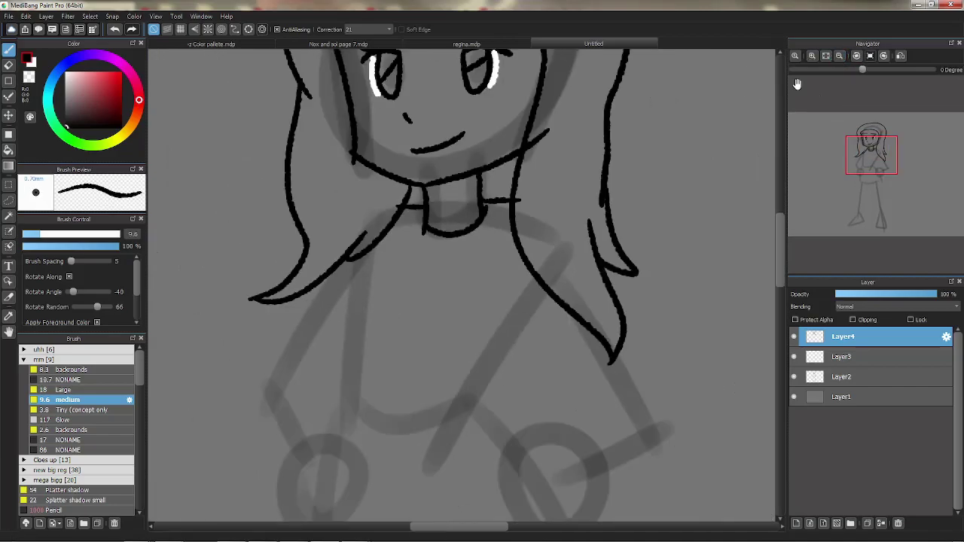
{"action": "left_click_drag", "start_coordinate": [558, 253], "coordinate": [581, 178]}
{"action": "key", "text": "ctrl+z"}
{"action": "mouse_move", "coordinate": [496, 155]}
{"action": "left_mouse_down"}
{"action": "mouse_move", "coordinate": [462, 322]}
{"action": "mouse_move", "coordinate": [477, 380]}
{"action": "mouse_move", "coordinate": [558, 327]}
{"action": "mouse_move", "coordinate": [575, 222]}
{"action": "left_mouse_up"}
{"action": "key", "text": "ctrl+z"}
{"action": "left_click_drag", "start_coordinate": [450, 153], "coordinate": [392, 228]}
- Ink the jacket's outer edge below the left-hand shoulder, curving down to a pointed hem corner
{"action": "mouse_move", "coordinate": [394, 220]}
{"action": "left_mouse_down"}
{"action": "mouse_move", "coordinate": [391, 341]}
{"action": "mouse_move", "coordinate": [382, 352]}
{"action": "mouse_move", "coordinate": [334, 319]}
{"action": "left_mouse_up"}
{"action": "key", "text": "ctrl+z"}
{"action": "left_click_drag", "start_coordinate": [339, 322], "coordinate": [368, 240]}
{"action": "key", "text": "ctrl+z"}
{"action": "left_click_drag", "start_coordinate": [351, 207], "coordinate": [355, 267]}
{"action": "key", "text": "ctrl+z"}
{"action": "mouse_move", "coordinate": [375, 182]}
{"action": "left_mouse_down"}
{"action": "mouse_move", "coordinate": [357, 301]}
{"action": "mouse_move", "coordinate": [335, 325]}
{"action": "left_mouse_up"}
- Ink the jacket's right-hand front panel and both bent sleeves, ending in rounded fists on the hips
{"action": "left_click_drag", "start_coordinate": [561, 365], "coordinate": [450, 286]}
{"action": "mouse_move", "coordinate": [415, 322]}
{"action": "left_mouse_down"}
{"action": "mouse_move", "coordinate": [499, 369]}
{"action": "mouse_move", "coordinate": [533, 184]}
{"action": "left_mouse_up"}
{"action": "left_click_drag", "start_coordinate": [459, 147], "coordinate": [497, 249]}
{"action": "left_click_drag", "start_coordinate": [291, 271], "coordinate": [387, 224]}
{"action": "mouse_move", "coordinate": [327, 244]}
{"action": "left_mouse_down"}
{"action": "mouse_move", "coordinate": [317, 251]}
{"action": "mouse_move", "coordinate": [328, 235]}
{"action": "left_mouse_up"}
{"action": "key", "text": "ctrl+z"}
{"action": "mouse_move", "coordinate": [311, 283]}
{"action": "left_mouse_down"}
{"action": "mouse_move", "coordinate": [334, 392]}
{"action": "mouse_move", "coordinate": [296, 314]}
{"action": "left_mouse_up"}
{"action": "mouse_move", "coordinate": [296, 316]}
{"action": "left_mouse_down"}
{"action": "mouse_move", "coordinate": [361, 182]}
{"action": "mouse_move", "coordinate": [290, 328]}
{"action": "left_mouse_up"}
{"action": "key", "text": "ctrl+z"}
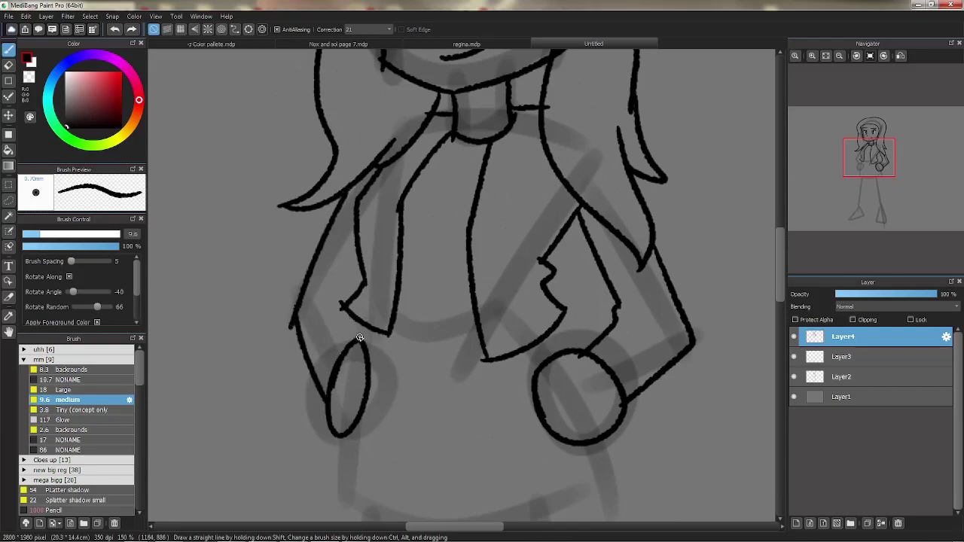
- Ink a sleeve fold above the left-hand fist and short waist lines linking the jacket hem to both fists
{"action": "left_click_drag", "start_coordinate": [360, 269], "coordinate": [341, 303]}
{"action": "left_click_drag", "start_coordinate": [412, 370], "coordinate": [404, 262]}
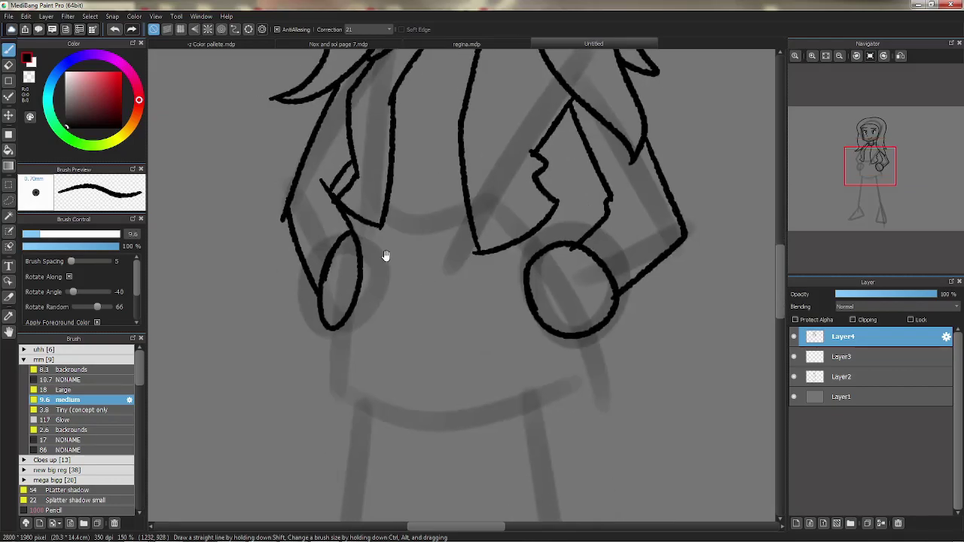
{"action": "left_click_drag", "start_coordinate": [535, 231], "coordinate": [552, 250]}
{"action": "left_click_drag", "start_coordinate": [557, 352], "coordinate": [549, 286]}
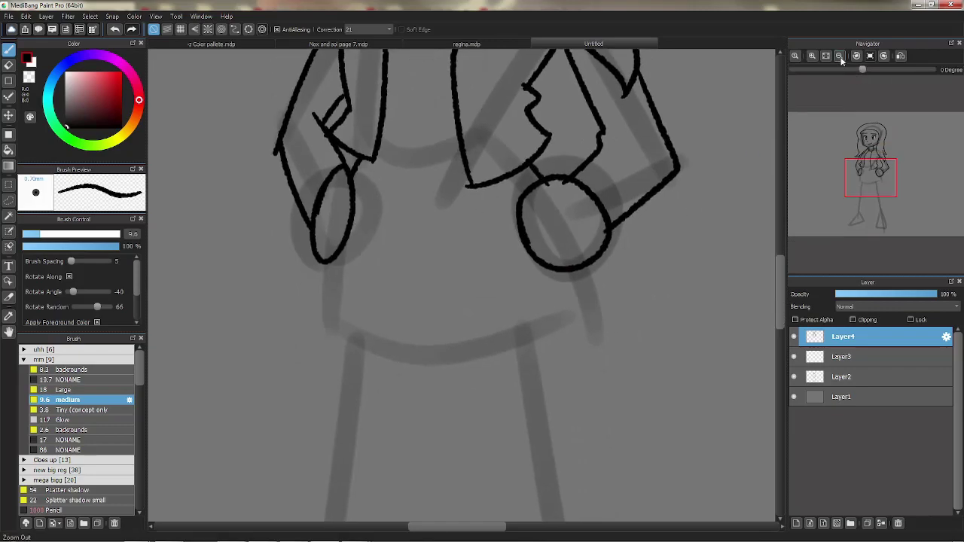
- Ink the crotch curve and the inner line of the right-hand leg down to the sketched foot
{"action": "left_click", "coordinate": [840, 57]}
{"action": "mouse_move", "coordinate": [421, 297]}
{"action": "left_mouse_down"}
{"action": "mouse_move", "coordinate": [373, 132]}
{"action": "mouse_move", "coordinate": [394, 114]}
{"action": "mouse_move", "coordinate": [450, 489]}
{"action": "left_mouse_up"}
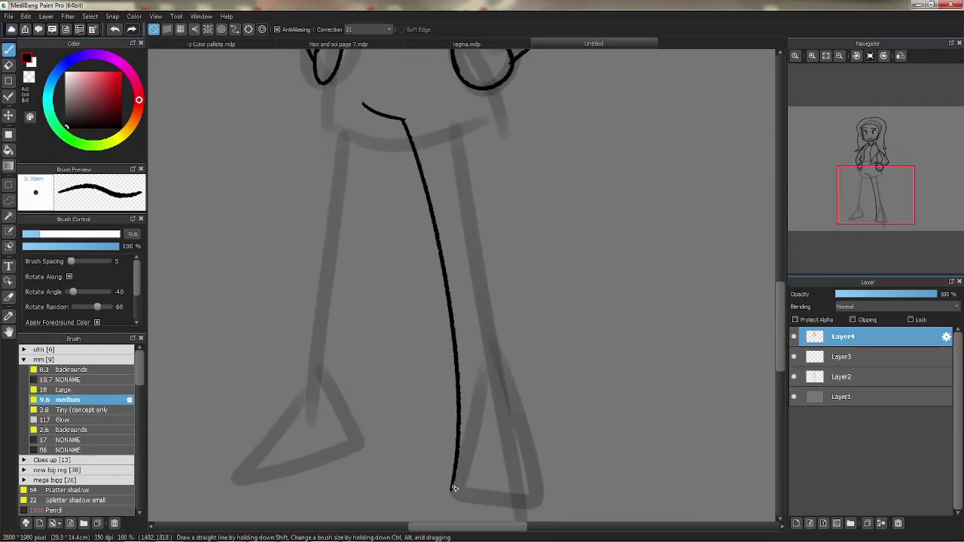
{"action": "left_click_drag", "start_coordinate": [503, 263], "coordinate": [509, 337]}
{"action": "mouse_move", "coordinate": [506, 159]}
{"action": "left_mouse_down"}
{"action": "mouse_move", "coordinate": [497, 310]}
{"action": "mouse_move", "coordinate": [522, 444]}
{"action": "left_mouse_up"}
{"action": "key", "text": "ctrl+z"}
{"action": "mouse_move", "coordinate": [497, 311]}
{"action": "left_mouse_down"}
{"action": "mouse_move", "coordinate": [521, 448]}
{"action": "mouse_move", "coordinate": [520, 316]}
{"action": "mouse_move", "coordinate": [544, 405]}
{"action": "left_mouse_up"}
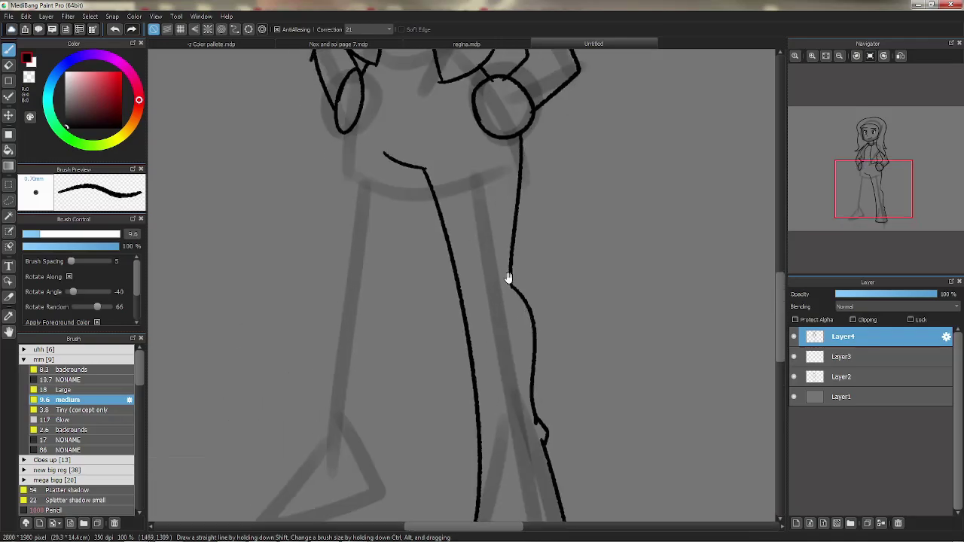
{"action": "key", "text": "ctrl+z"}
{"action": "key", "text": "ctrl+z"}
{"action": "key", "text": "ctrl+z"}
- Ink the outer contours of both legs and close the sole of the right-hand foot
{"action": "left_click", "coordinate": [838, 56]}
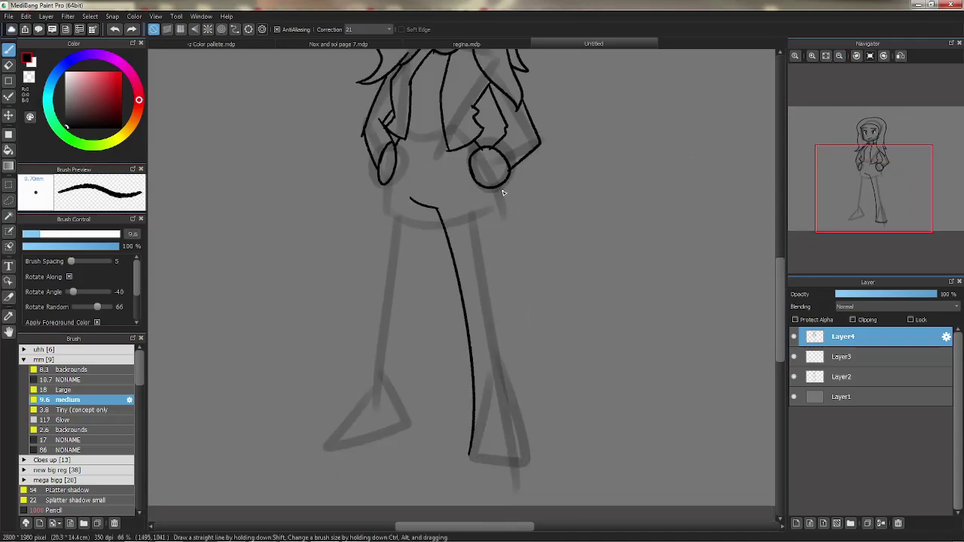
{"action": "left_click_drag", "start_coordinate": [484, 458], "coordinate": [471, 453]}
{"action": "mouse_move", "coordinate": [432, 205]}
{"action": "left_mouse_down"}
{"action": "mouse_move", "coordinate": [449, 292]}
{"action": "mouse_move", "coordinate": [472, 231]}
{"action": "mouse_move", "coordinate": [422, 399]}
{"action": "mouse_move", "coordinate": [416, 319]}
{"action": "left_mouse_up"}
{"action": "key", "text": "ctrl+z"}
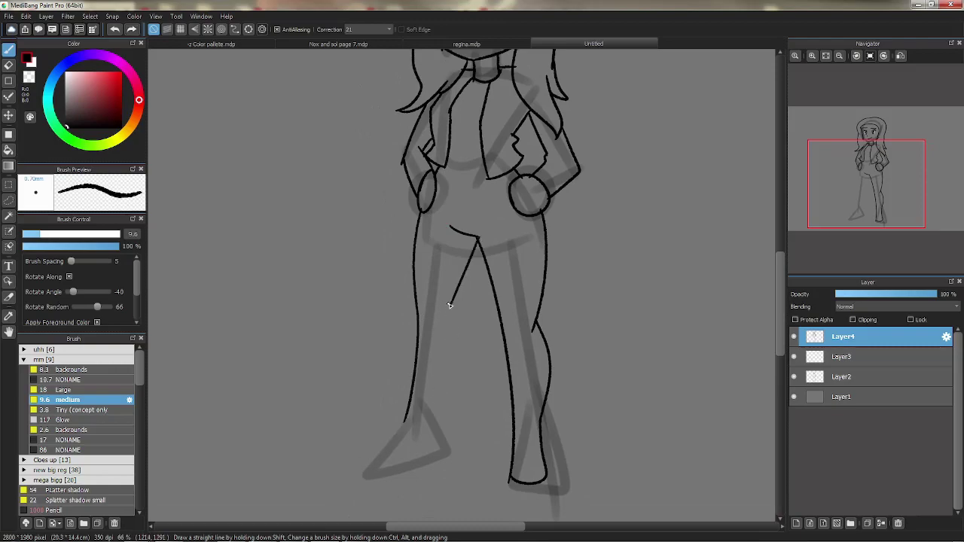
- Ink the left-hand leg's inner contour and pointed foot, with boot cuffs below both knees and a belt band
{"action": "key", "text": "ctrl+z"}
{"action": "left_click_drag", "start_coordinate": [413, 415], "coordinate": [365, 450]}
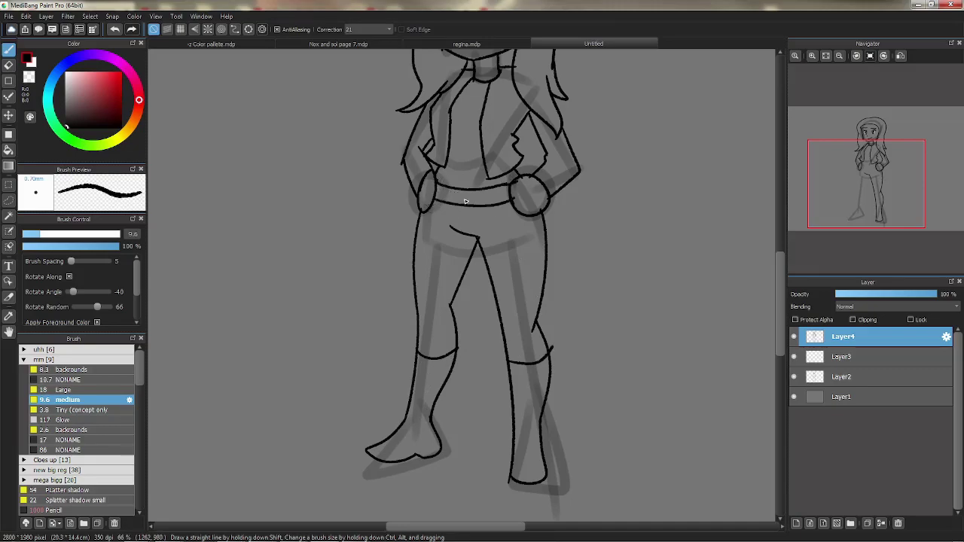
- Ink a belt buckle, a small chest curve and the jagged hair ends between the jacket and the right-hand arm
{"action": "scroll", "coordinate": [515, 152], "scroll_direction": "up", "scroll_amount": 3}
{"action": "left_click_drag", "start_coordinate": [545, 279], "coordinate": [488, 287]}
{"action": "left_click", "coordinate": [839, 56]}
{"action": "left_click_drag", "start_coordinate": [703, 235], "coordinate": [678, 219]}
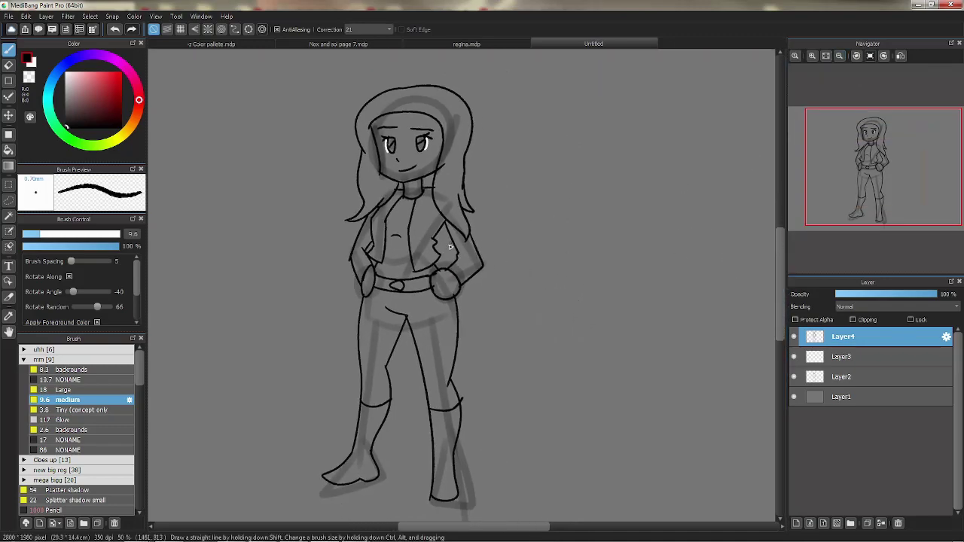
{"action": "key", "text": "ctrl+z"}
{"action": "mouse_move", "coordinate": [456, 241]}
{"action": "left_mouse_down"}
{"action": "mouse_move", "coordinate": [449, 254]}
{"action": "mouse_move", "coordinate": [436, 250]}
{"action": "mouse_move", "coordinate": [451, 254]}
{"action": "mouse_move", "coordinate": [438, 250]}
{"action": "left_mouse_up"}
{"action": "key", "text": "ctrl+z"}
- Add a new folder above Layer1 containing a purple background layer with a white border
{"action": "left_click", "coordinate": [822, 356]}
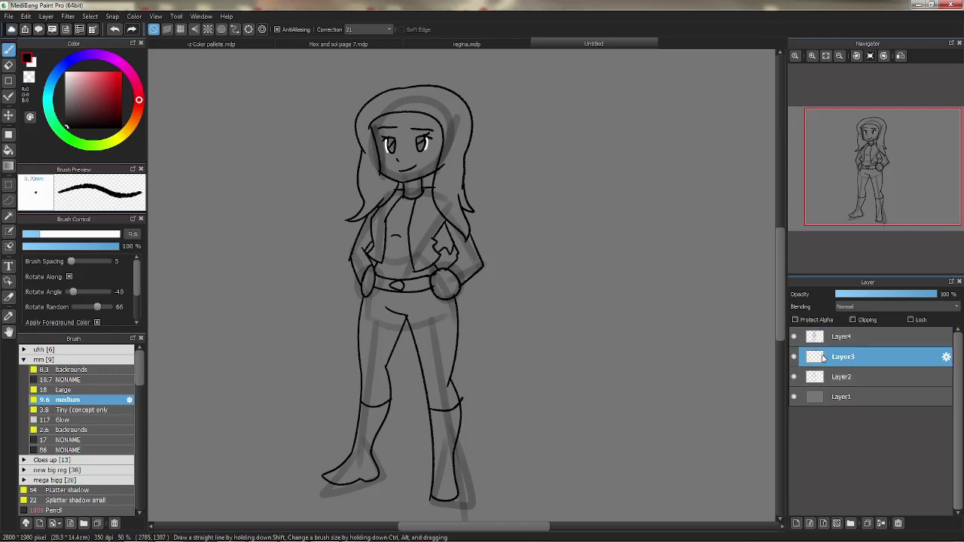
{"action": "left_click", "coordinate": [844, 400]}
{"action": "left_click", "coordinate": [851, 523]}
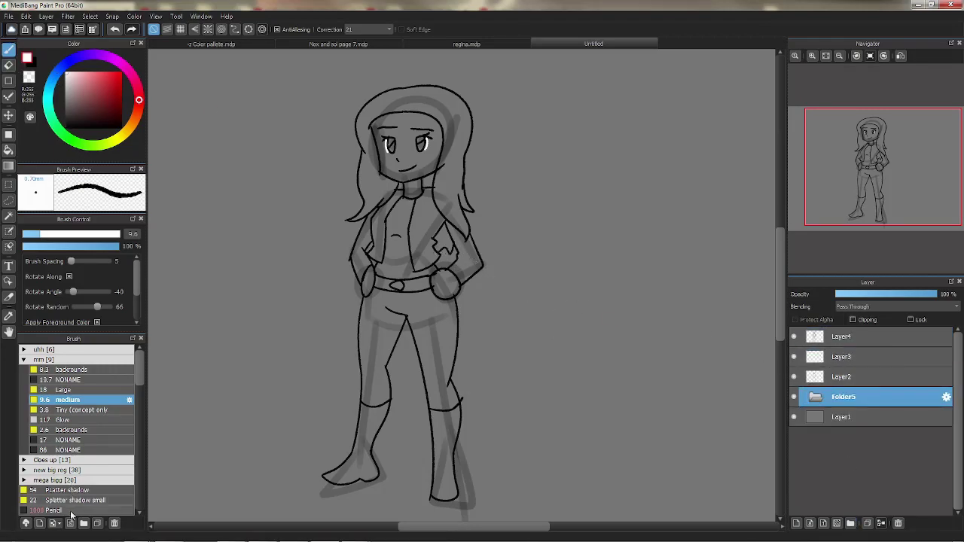
{"action": "left_click", "coordinate": [70, 512]}
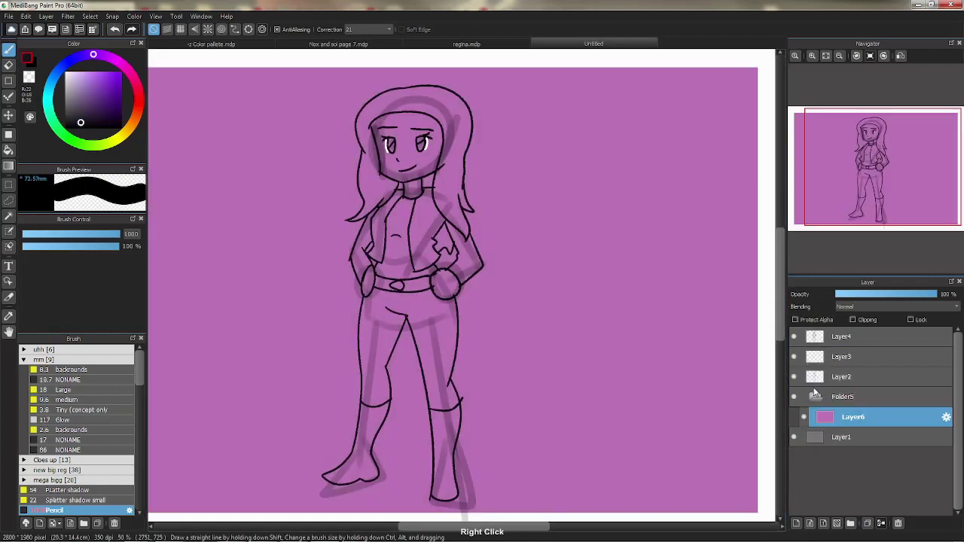
{"action": "left_click", "coordinate": [815, 395]}
- Cover the figure on Layer3 with near-black using the size 1000 Pencil and clear everything outside the line art with transparent fills
{"action": "left_click", "coordinate": [827, 357]}
{"action": "mouse_move", "coordinate": [525, 386]}
{"action": "left_mouse_down"}
{"action": "mouse_move", "coordinate": [418, 263]}
{"action": "mouse_move", "coordinate": [432, 134]}
{"action": "left_mouse_up"}
{"action": "left_click", "coordinate": [28, 77]}
{"action": "left_click", "coordinate": [9, 150]}
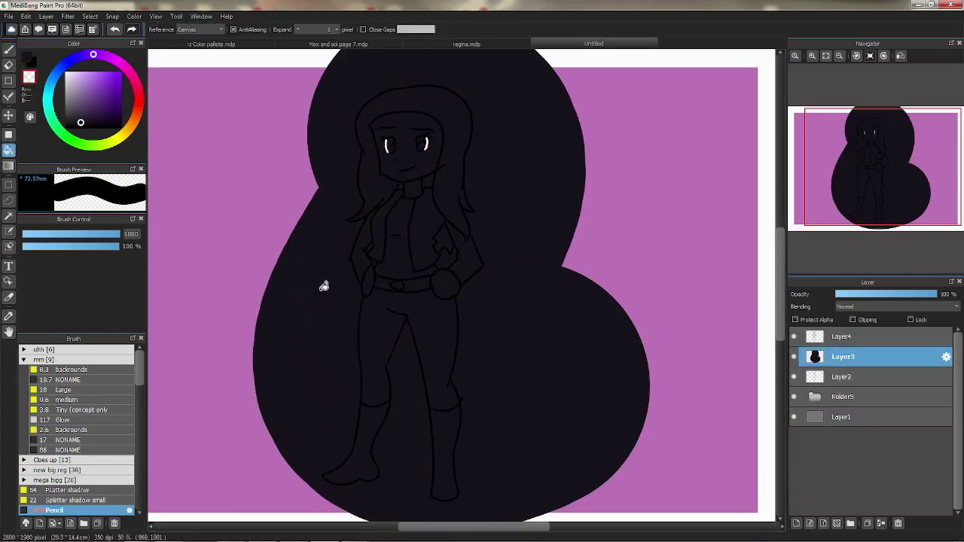
{"action": "left_click", "coordinate": [506, 358]}
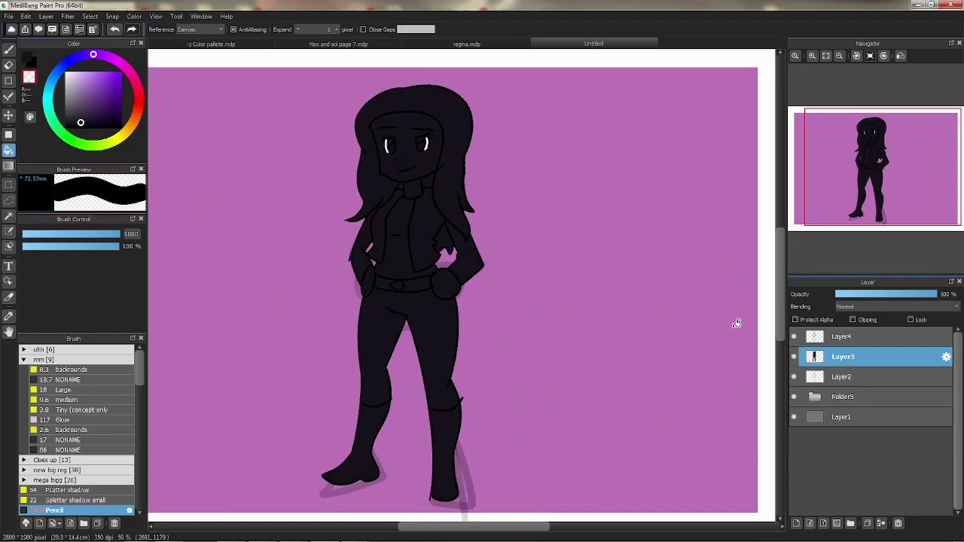
- Hide the sketch on Layer2 and fill the upper part of both irises white
{"action": "left_click", "coordinate": [794, 376]}
{"action": "key", "text": "x"}
{"action": "scroll", "coordinate": [362, 183], "scroll_direction": "up", "scroll_amount": 4}
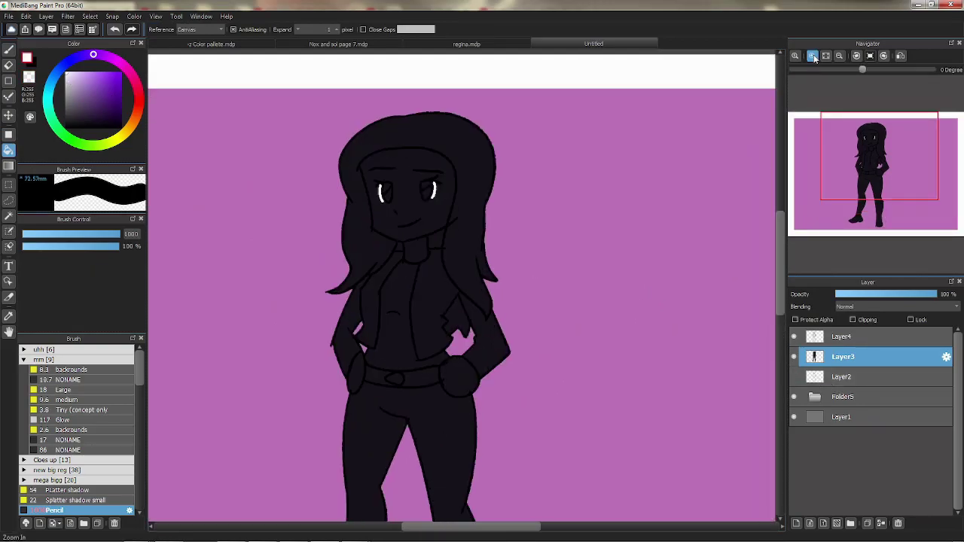
- Fill the lower part of both irises with a bright blue
{"action": "left_click", "coordinate": [58, 70]}
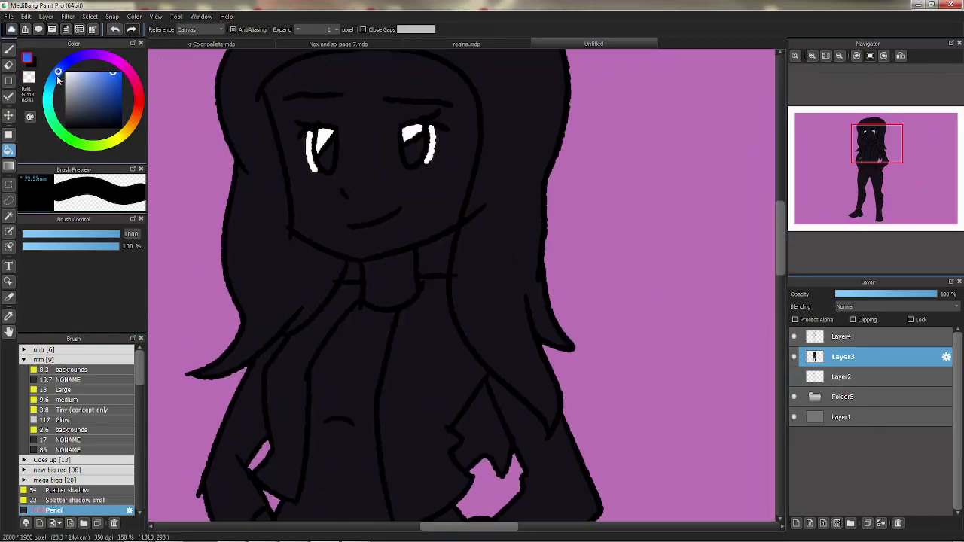
{"action": "left_click", "coordinate": [54, 77]}
{"action": "left_click", "coordinate": [335, 155]}
{"action": "left_click", "coordinate": [420, 147]}
- Sample a skin tone from the Nox and sol page 7 document and fill the face, neck and both hands with it
{"action": "scroll", "coordinate": [420, 147], "scroll_direction": "down", "scroll_amount": 4}
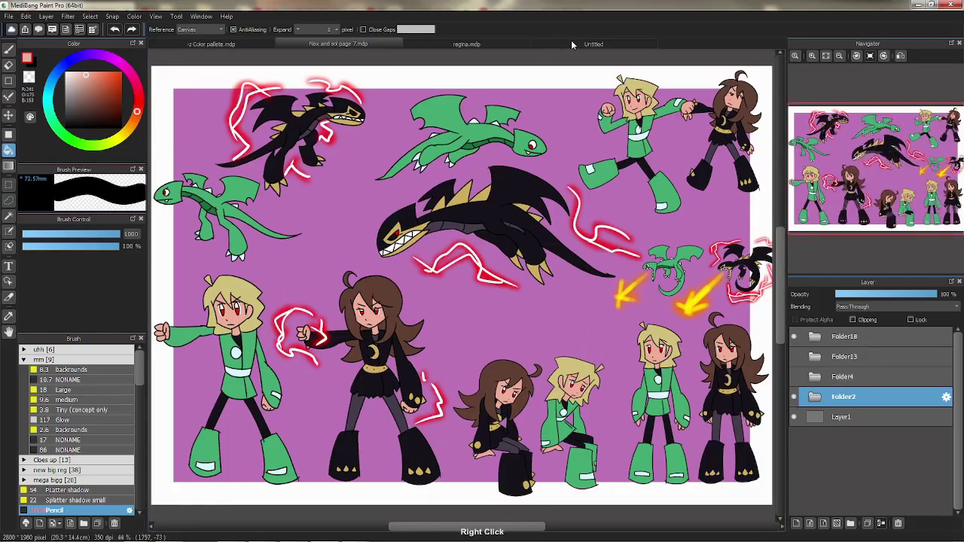
{"action": "left_click", "coordinate": [572, 44]}
{"action": "left_click", "coordinate": [450, 187]}
{"action": "left_click", "coordinate": [453, 236]}
{"action": "left_click", "coordinate": [511, 431]}
{"action": "left_click", "coordinate": [365, 420]}
- Fill the jacket and its sleeves crimson and the shirt pale cyan (216, 247, 255)
{"action": "left_click_drag", "start_coordinate": [488, 402], "coordinate": [483, 278]}
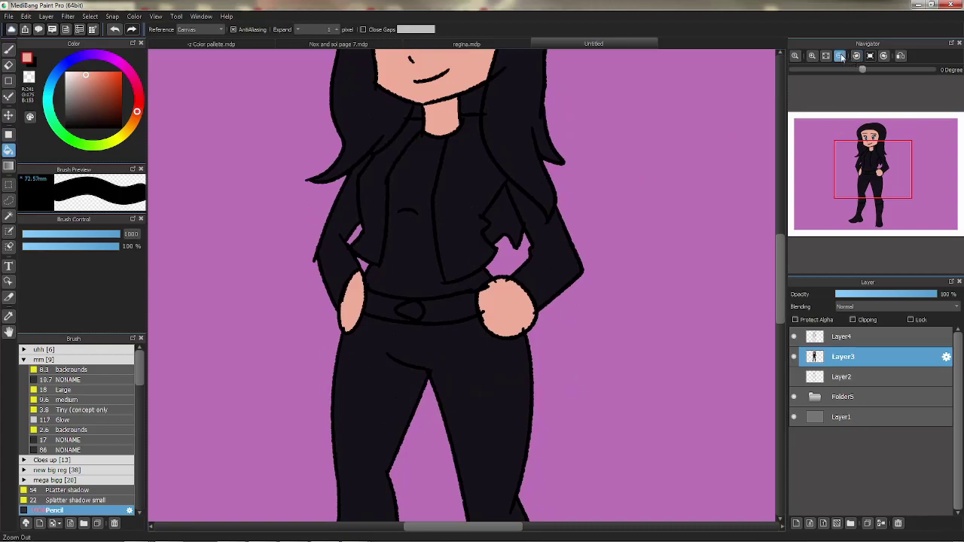
{"action": "left_click", "coordinate": [841, 55]}
{"action": "left_click", "coordinate": [133, 79]}
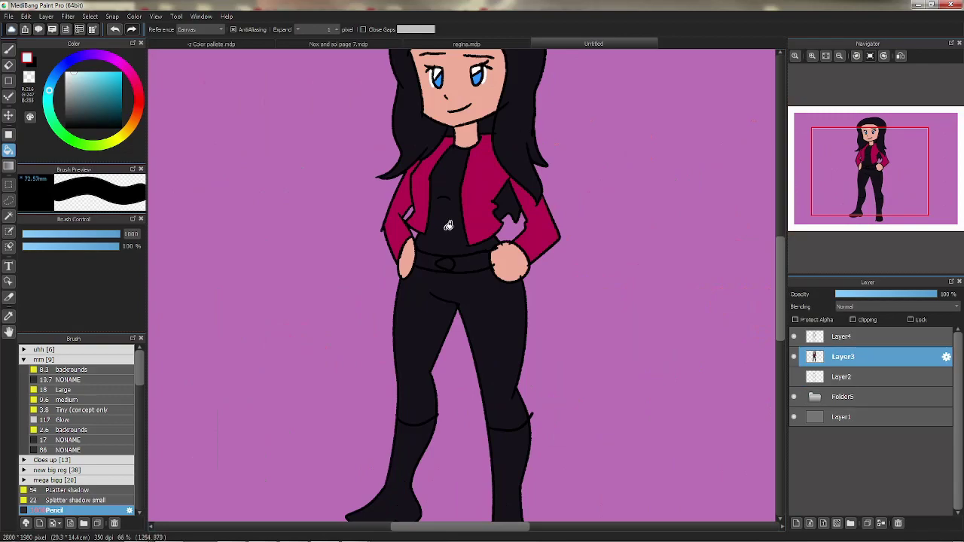
{"action": "left_click", "coordinate": [446, 254]}
{"action": "scroll", "coordinate": [307, 146], "scroll_direction": "up", "scroll_amount": 1}
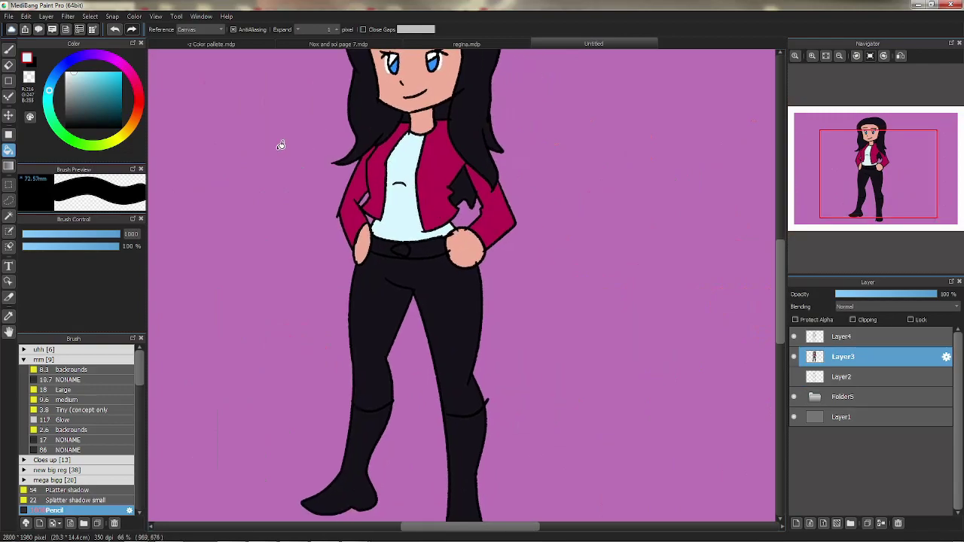
- Try two dark red-brown shades on the belt sections beside the buckle
{"action": "left_click", "coordinate": [137, 87]}
{"action": "left_click", "coordinate": [139, 94]}
{"action": "left_click", "coordinate": [429, 245]}
{"action": "left_click", "coordinate": [381, 246]}
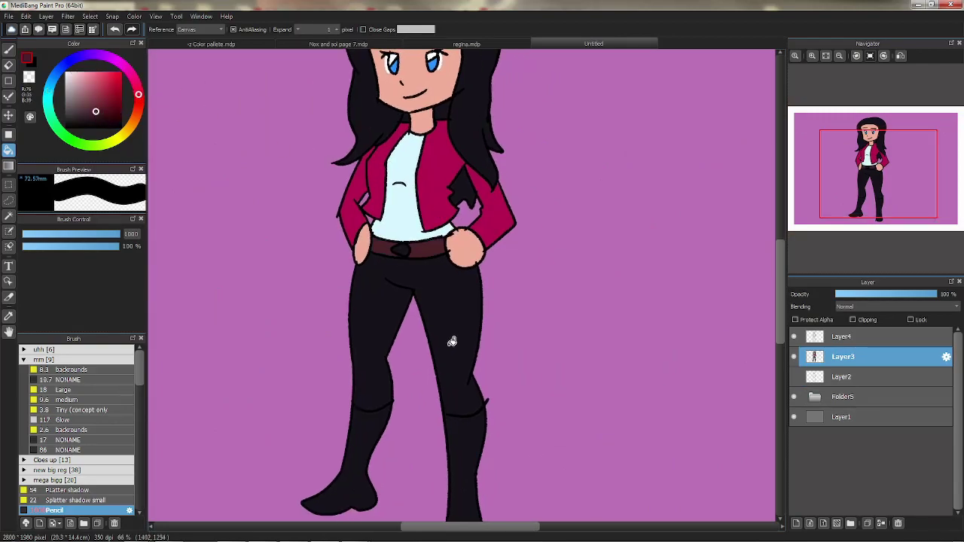
{"action": "left_click", "coordinate": [109, 106]}
{"action": "left_click", "coordinate": [427, 248]}
{"action": "left_click", "coordinate": [384, 248]}
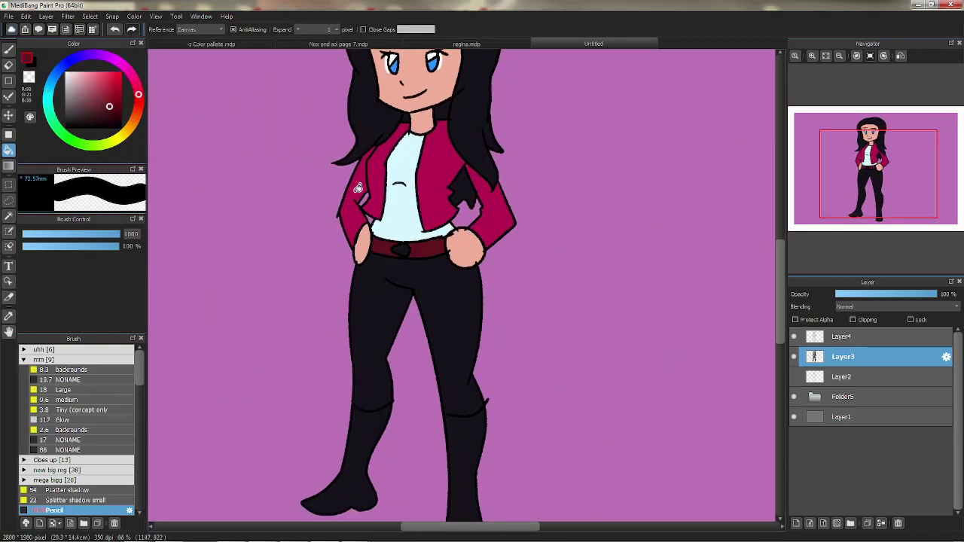
- Fill the trousers with dark slate blue and refill them with a more saturated denim blue
{"action": "left_click", "coordinate": [53, 79]}
{"action": "left_click", "coordinate": [92, 114]}
{"action": "left_click", "coordinate": [412, 284]}
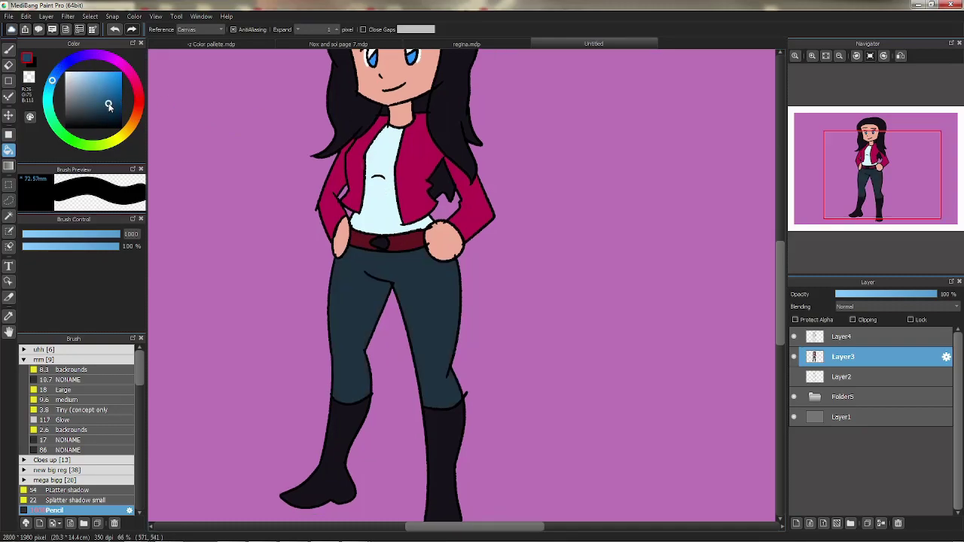
{"action": "left_click", "coordinate": [108, 104]}
{"action": "left_click", "coordinate": [422, 302]}
- Recolour the belt brownish red (136, 46, 43) and fill the buckle bluish grey (115, 135, 142)
{"action": "left_click", "coordinate": [133, 98]}
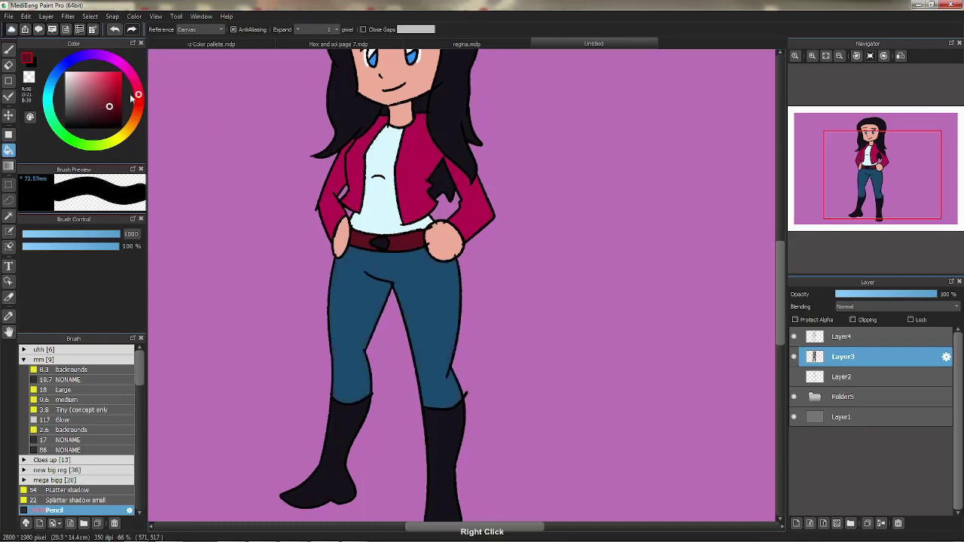
{"action": "left_click", "coordinate": [140, 100]}
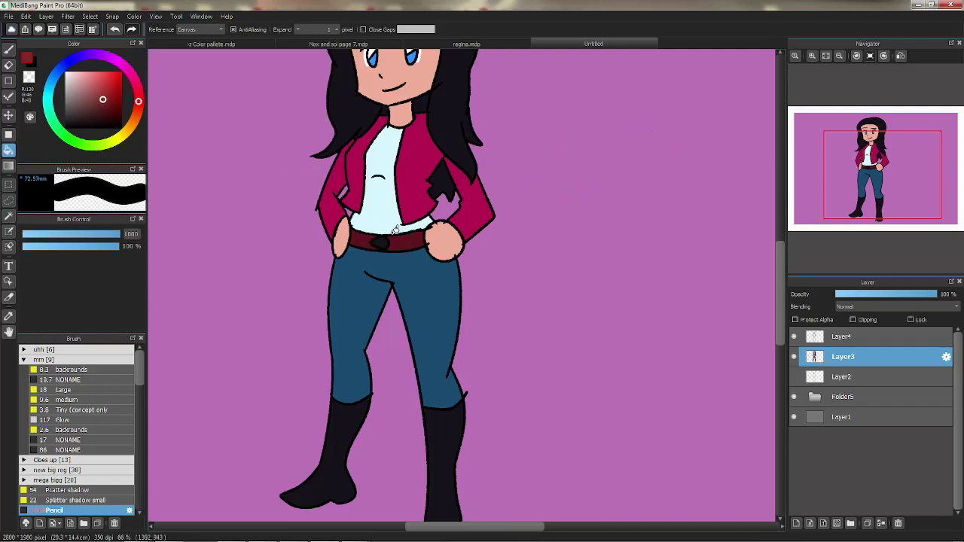
{"action": "left_click_drag", "start_coordinate": [448, 202], "coordinate": [458, 253]}
{"action": "left_click", "coordinate": [51, 88]}
{"action": "left_click", "coordinate": [75, 97]}
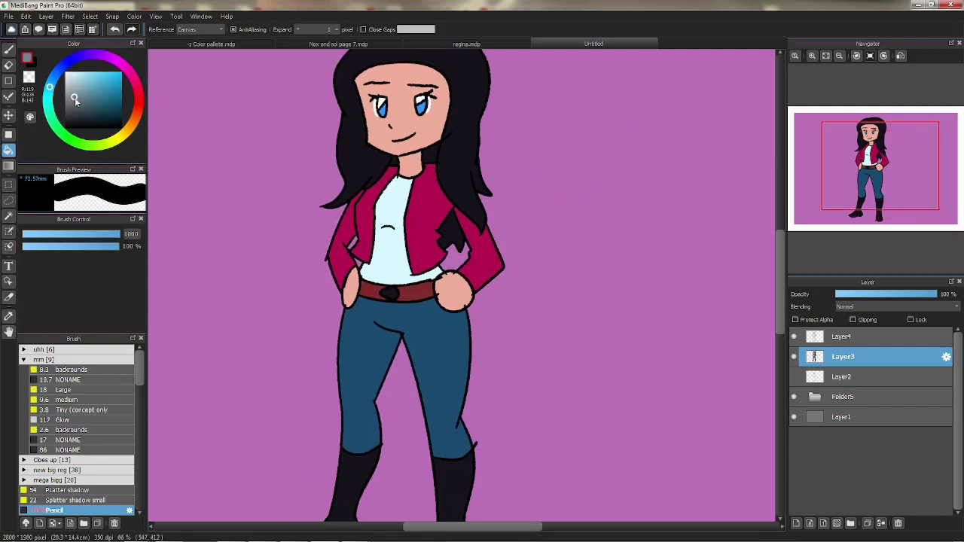
- Fill all hair sections, including the lock beside the jacket, with pale blonde (224, 204, 168)
{"action": "left_click", "coordinate": [129, 126]}
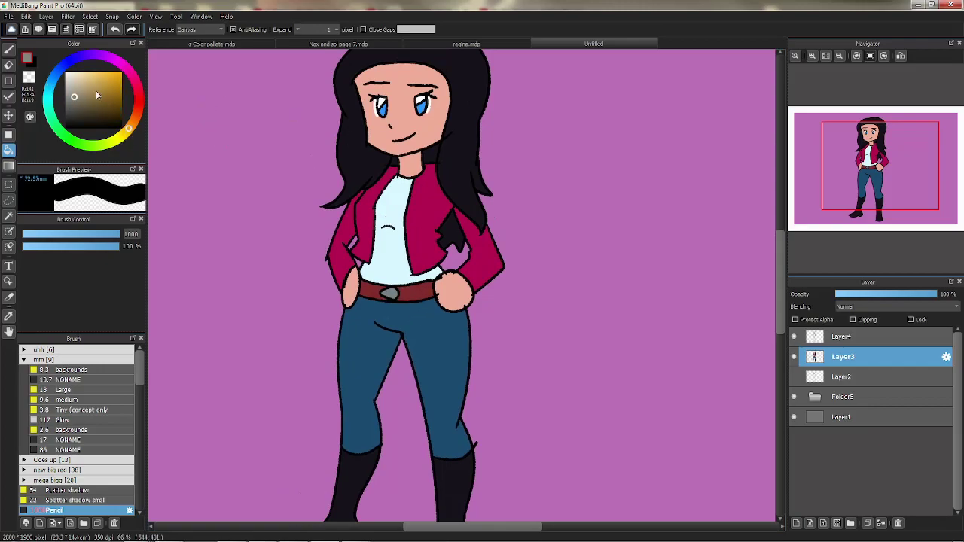
{"action": "left_click", "coordinate": [335, 125]}
{"action": "left_click", "coordinate": [451, 219]}
{"action": "left_click", "coordinate": [433, 157]}
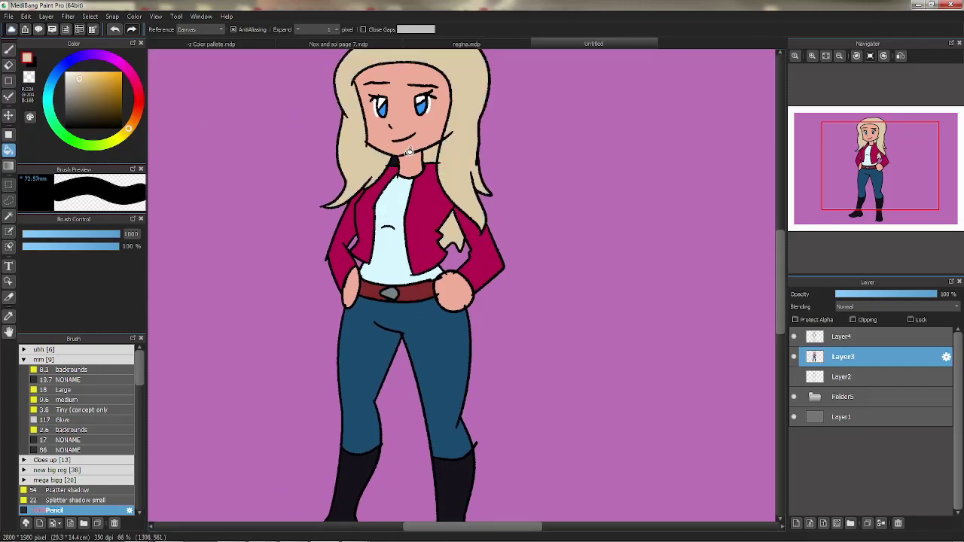
{"action": "left_click", "coordinate": [827, 55]}
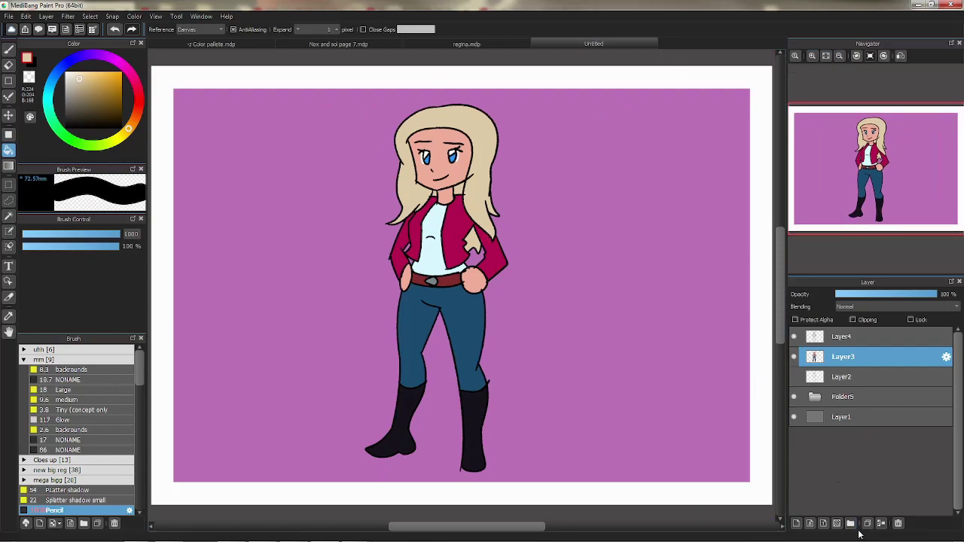
- Group Layer3 and Layer4 in a new folder and duplicate Layer3
{"action": "left_click_drag", "start_coordinate": [859, 376], "coordinate": [850, 356]}
{"action": "left_click_drag", "start_coordinate": [853, 337], "coordinate": [853, 363]}
{"action": "left_click", "coordinate": [847, 378]}
{"action": "left_click", "coordinate": [867, 523]}
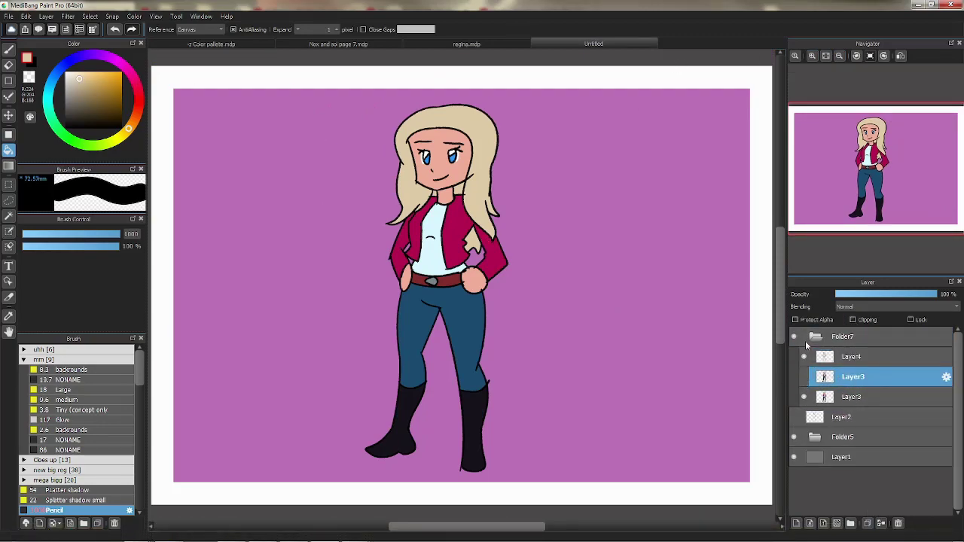
- Protect the alpha of the lower Layer3 copy and paint its whole figure solid black with the Pencil
{"action": "left_click", "coordinate": [830, 395]}
{"action": "left_click", "coordinate": [32, 62]}
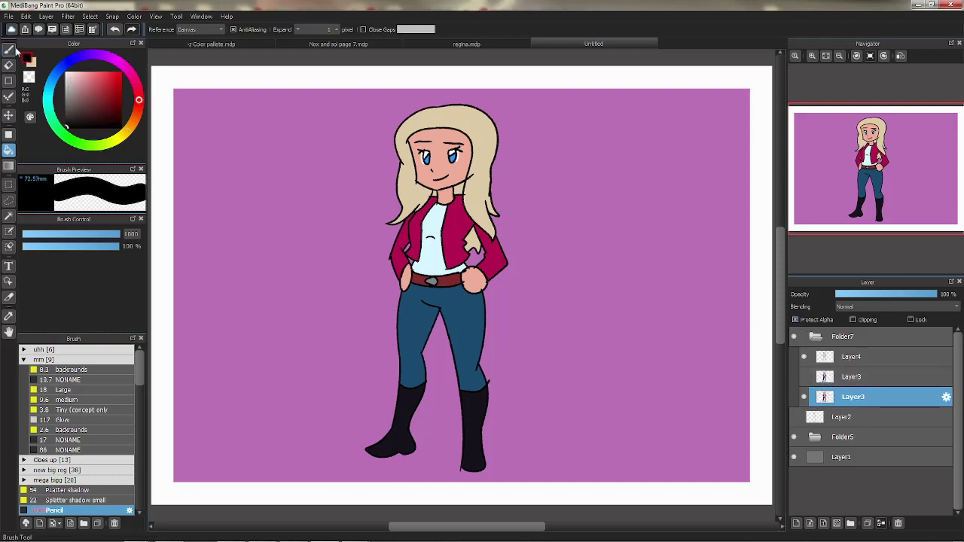
{"action": "left_click", "coordinate": [8, 50]}
{"action": "left_click_drag", "start_coordinate": [439, 155], "coordinate": [497, 410]}
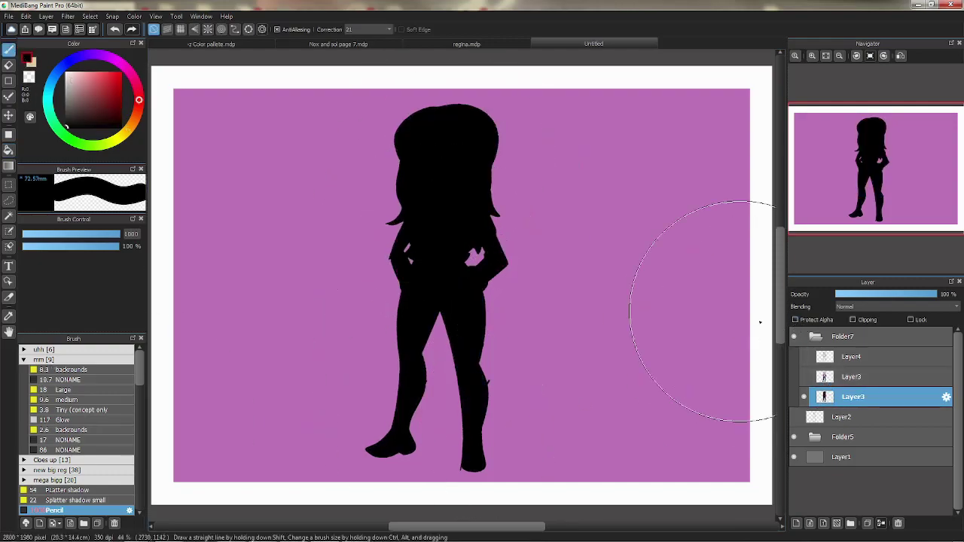
- Thicken the black silhouette outward with repeated bucket fills that expand by 1 pixel
{"action": "key", "text": "g"}
{"action": "left_click", "coordinate": [451, 231]}
{"action": "left_click", "coordinate": [452, 230]}
{"action": "left_click", "coordinate": [453, 228]}
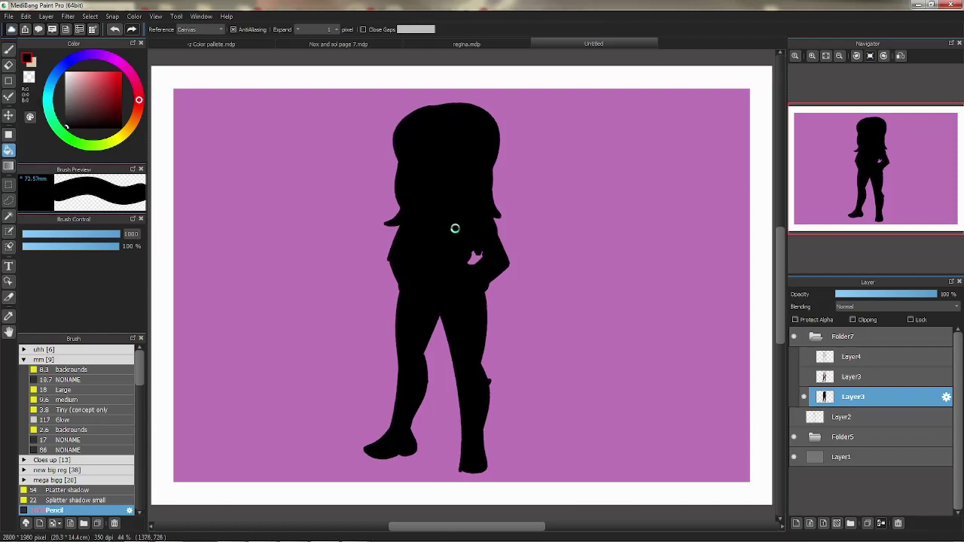
{"action": "left_click", "coordinate": [454, 228]}
- Duplicate the black silhouette layer and turn the lower copy into a wider white border around the character
{"action": "left_click", "coordinate": [867, 524]}
{"action": "left_click", "coordinate": [804, 398]}
{"action": "left_click", "coordinate": [815, 416]}
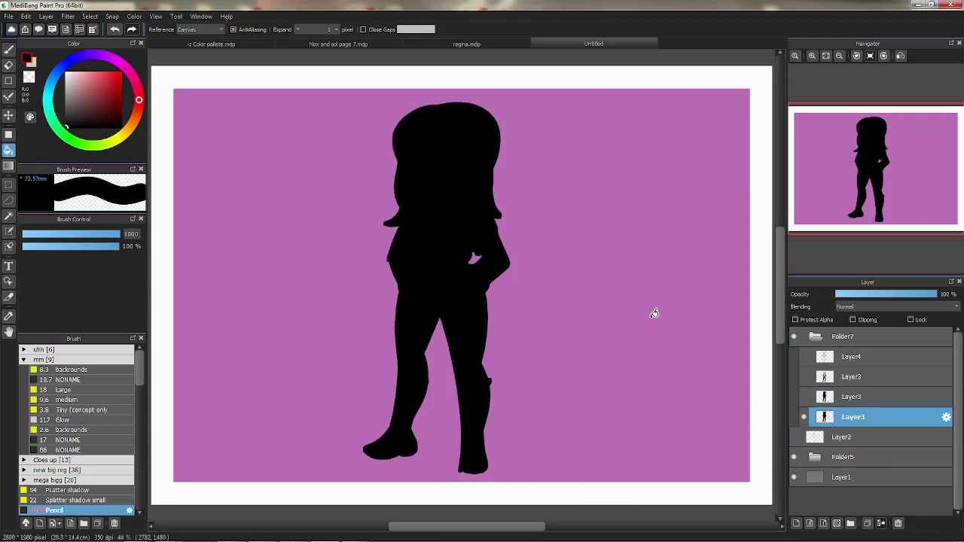
{"action": "left_click", "coordinate": [33, 63]}
{"action": "left_click", "coordinate": [446, 195]}
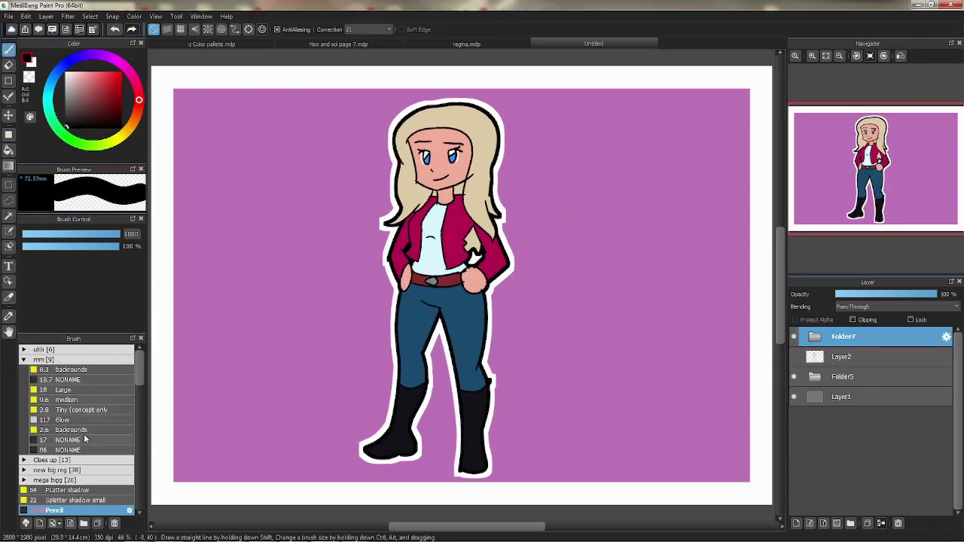
{"action": "left_click", "coordinate": [68, 439]}
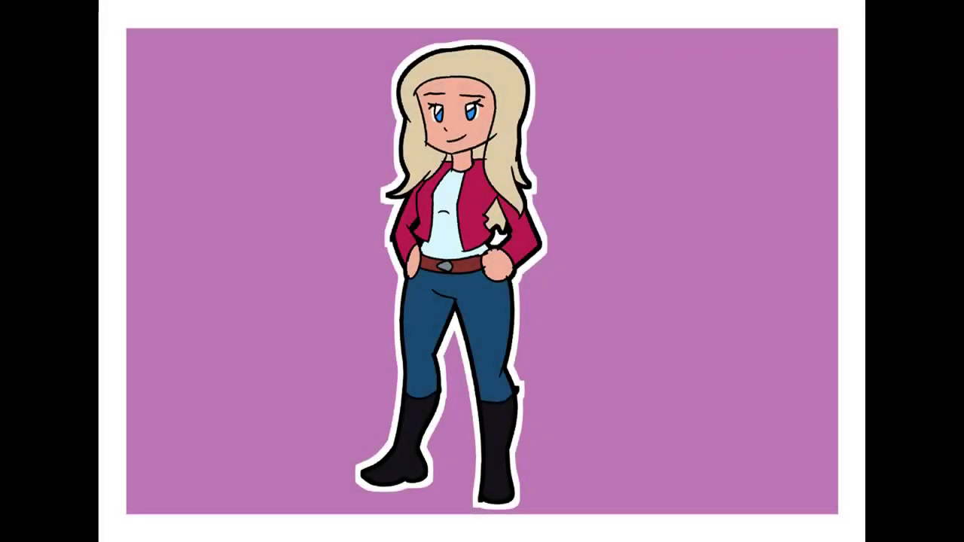